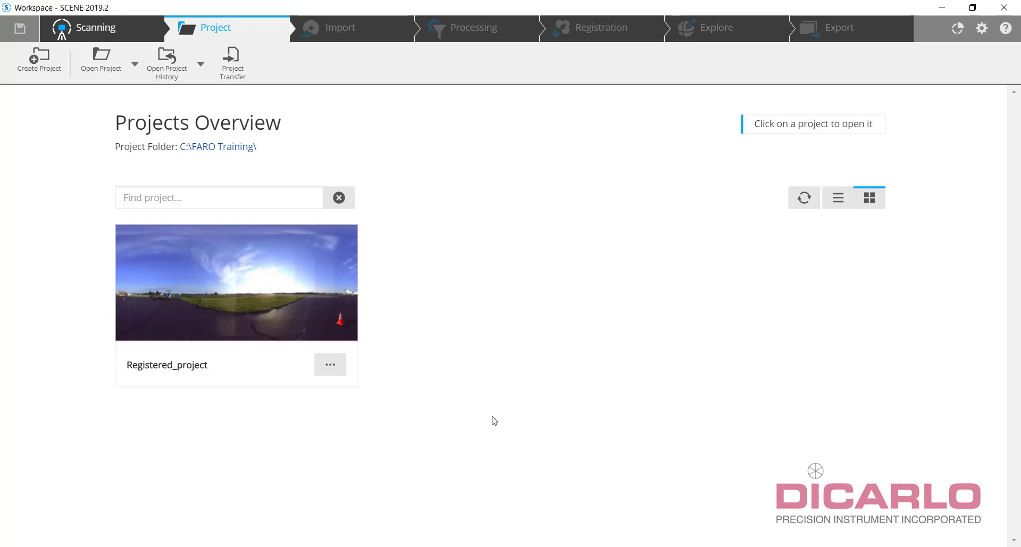
Step: Open the Registered_project card, with 8 processed scans and one registered cluster
click(195, 265)
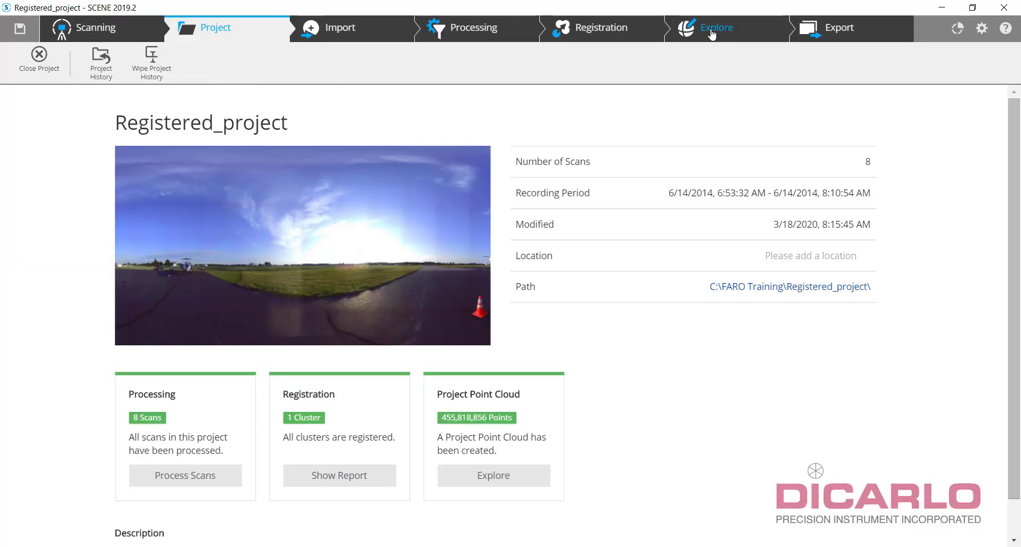
Step: View the registered project point cloud in 3D and orbit around the parked jet
click(712, 33)
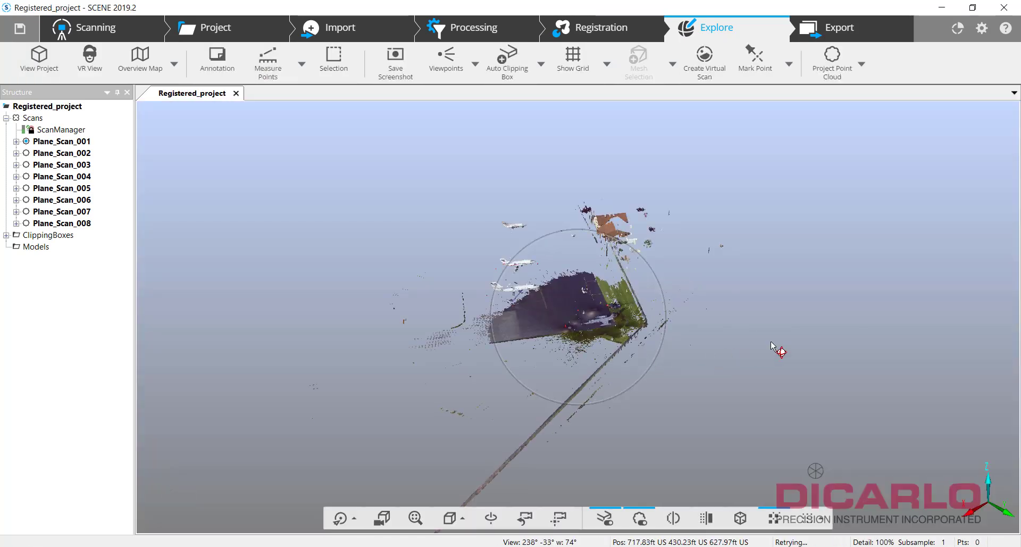
scroll(575, 318, up, 10)
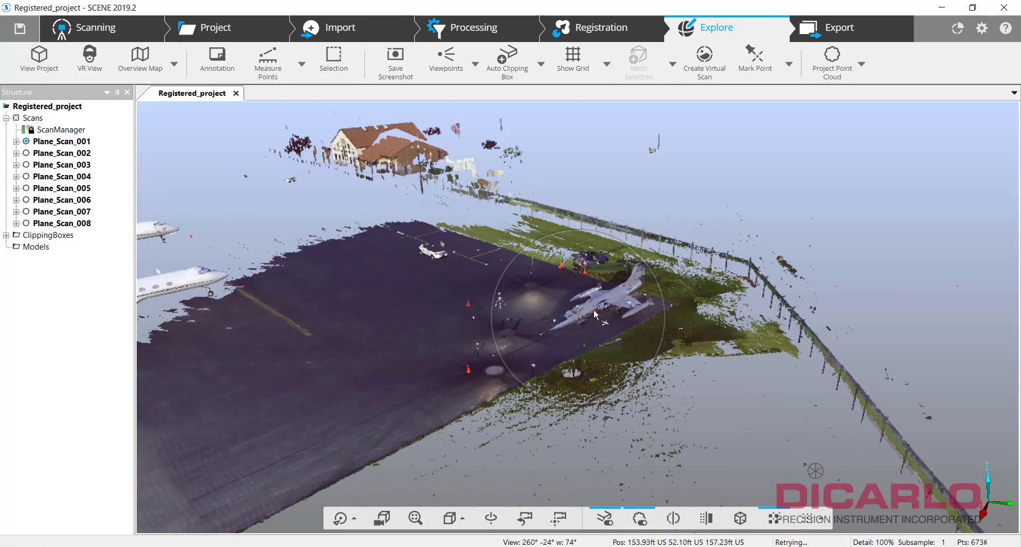
drag(770, 387, 762, 332)
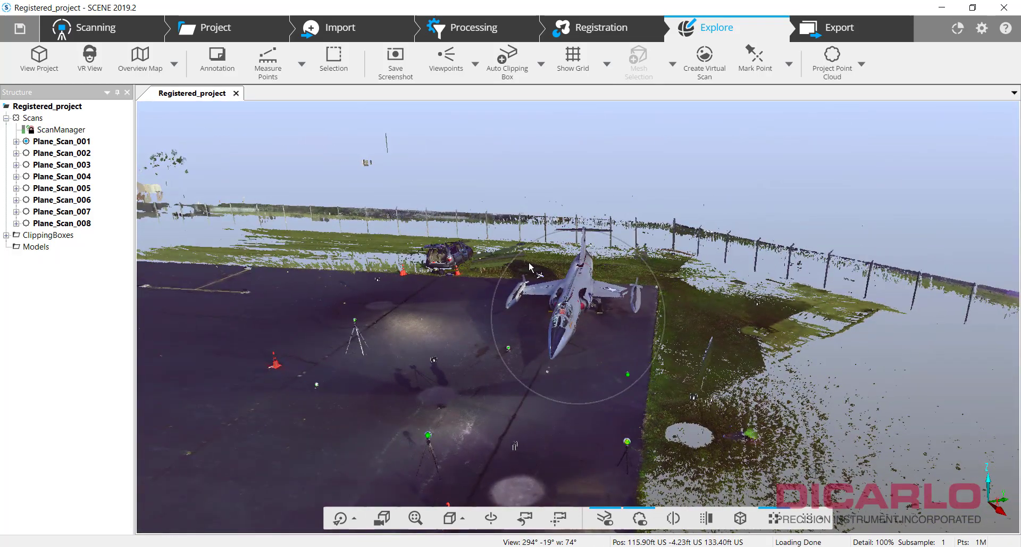
Step: Select each plane scan through Plane_Scan_008 to show its location, then close the view
click(74, 143)
click(72, 165)
click(72, 176)
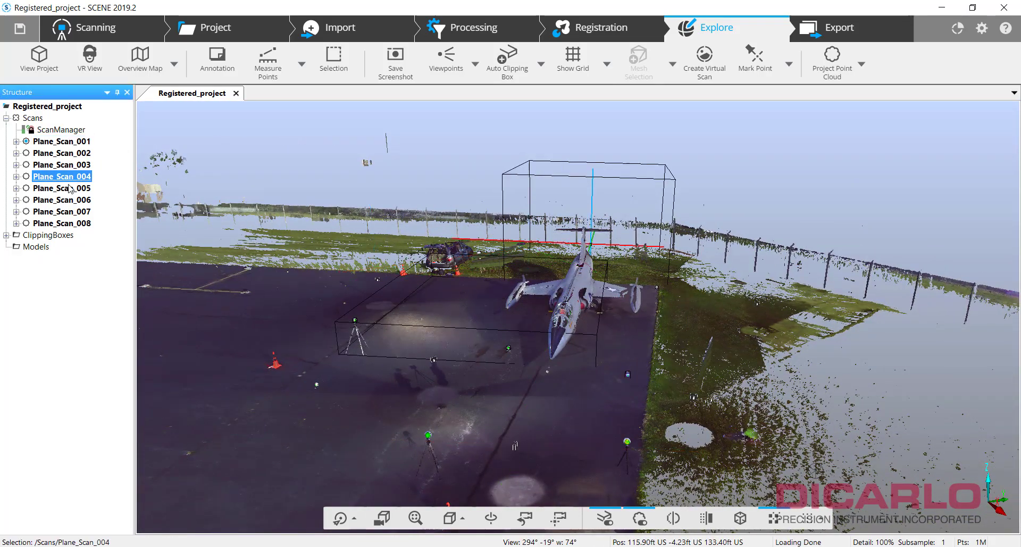
click(71, 188)
click(72, 200)
click(71, 212)
click(71, 223)
drag(915, 290, 528, 245)
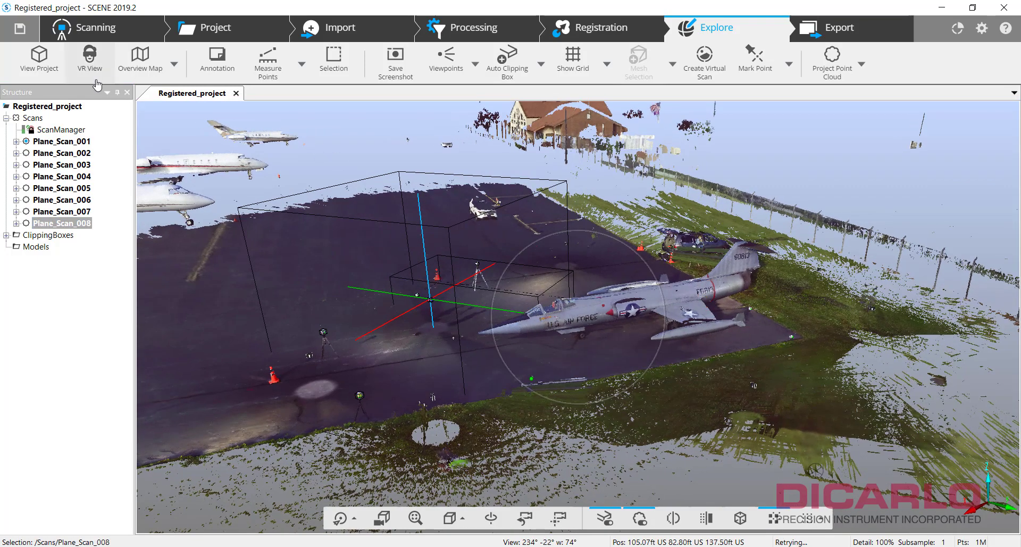
click(237, 94)
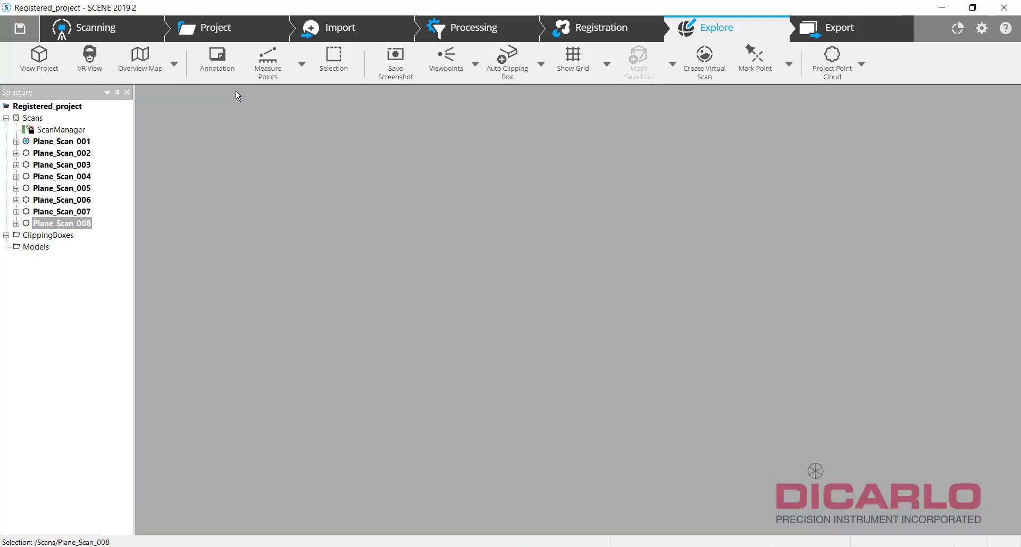
Step: Close Registered_project and create a new project named Unregistered_project
click(199, 33)
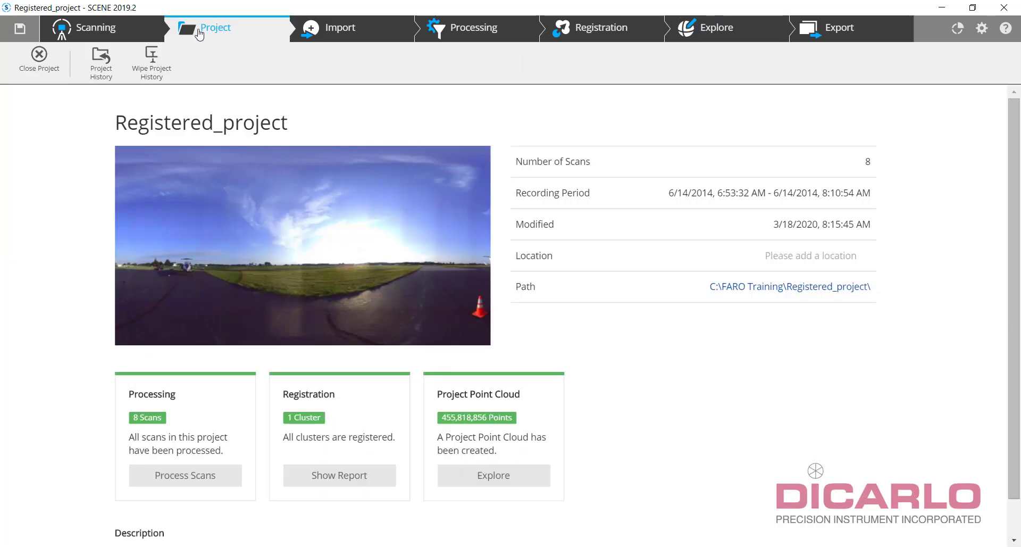
click(41, 60)
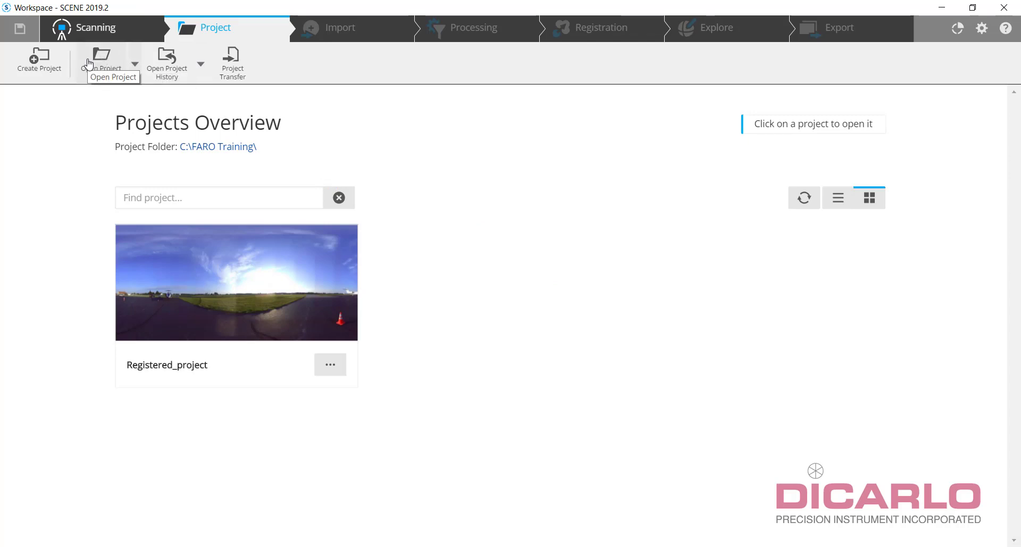
click(37, 61)
drag(497, 294, 330, 290)
text(Unre)
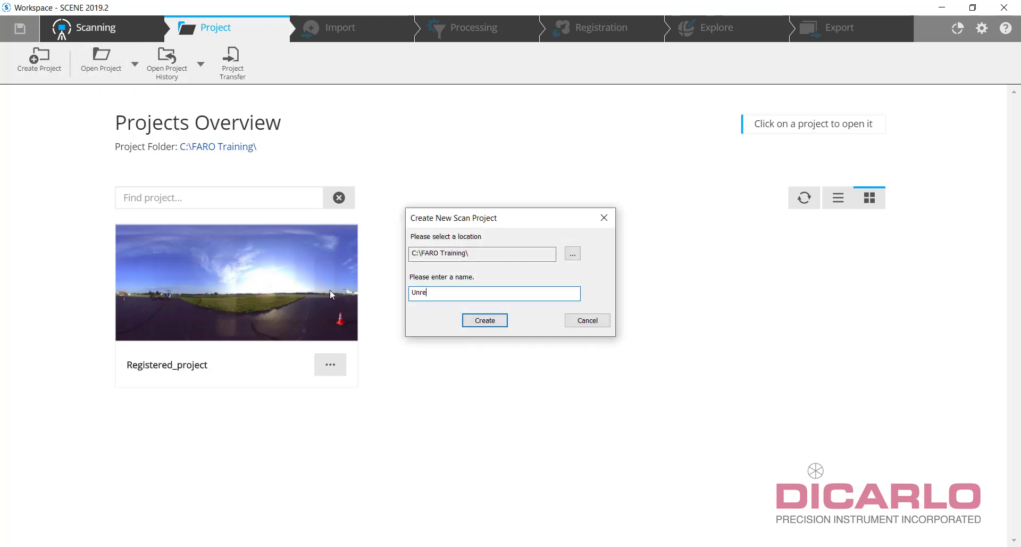
text(gistered_project)
key(Return)
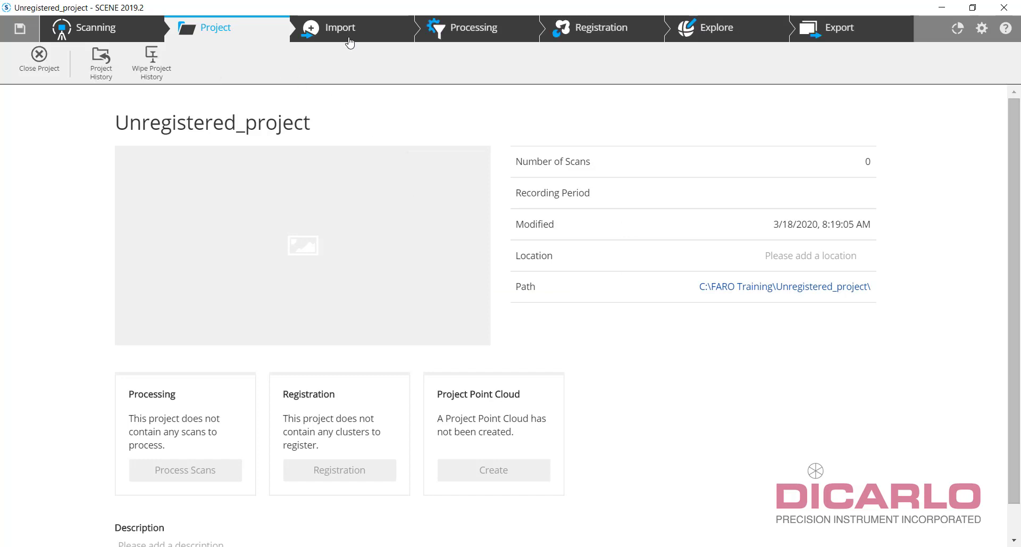
Step: Import the eight Plane_Scan .fls files from C:\FARO Training\Raw_colorized_scans
click(334, 28)
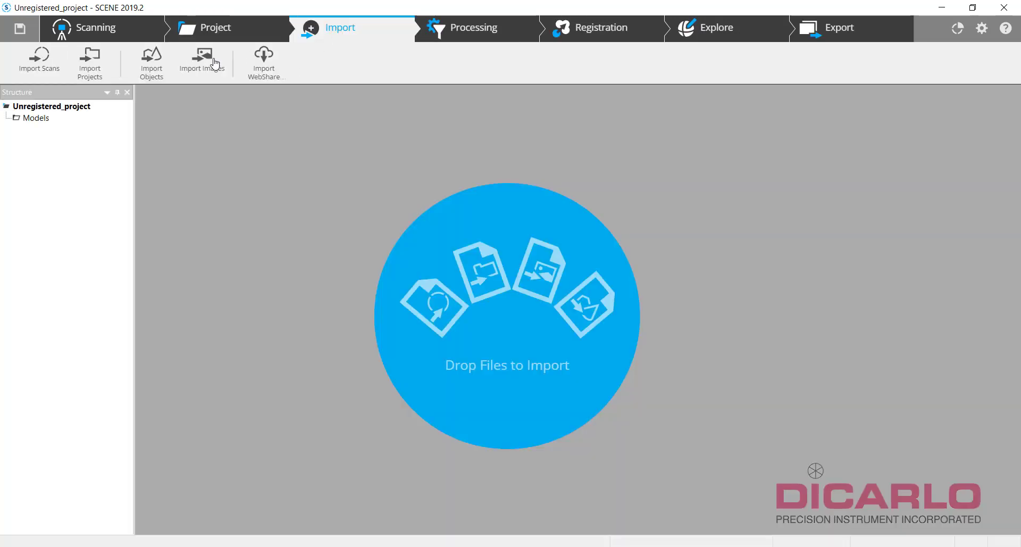
click(45, 63)
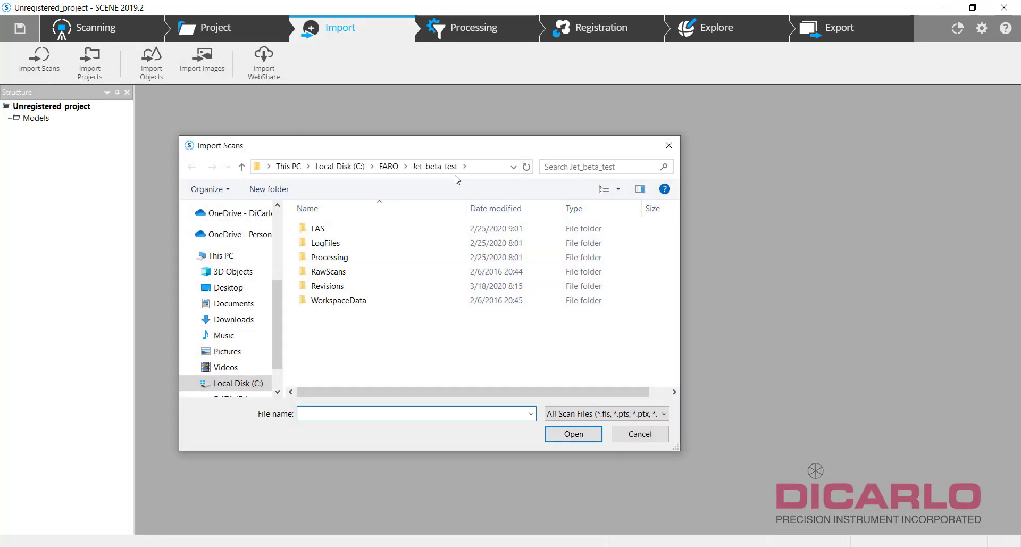
click(388, 167)
click(340, 165)
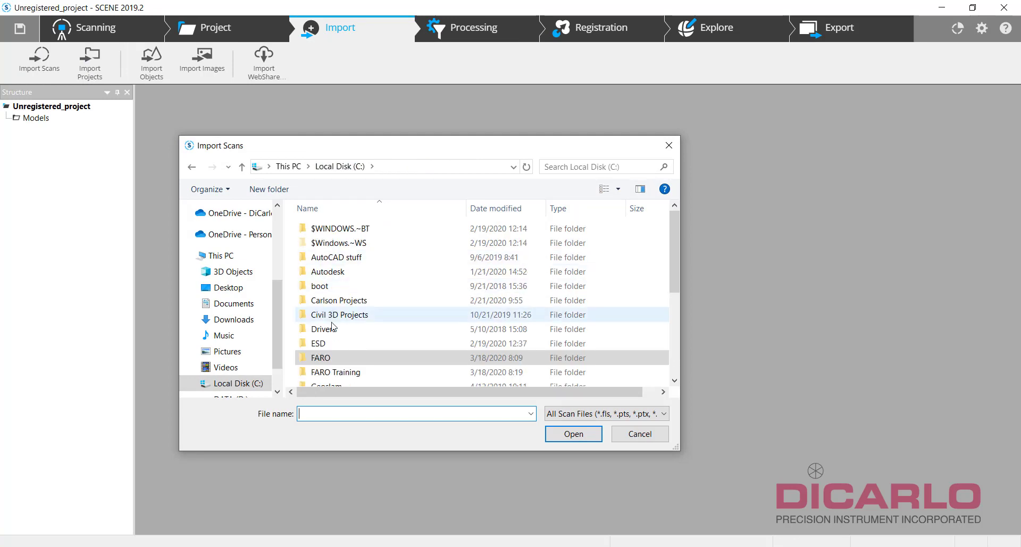
double_click(334, 367)
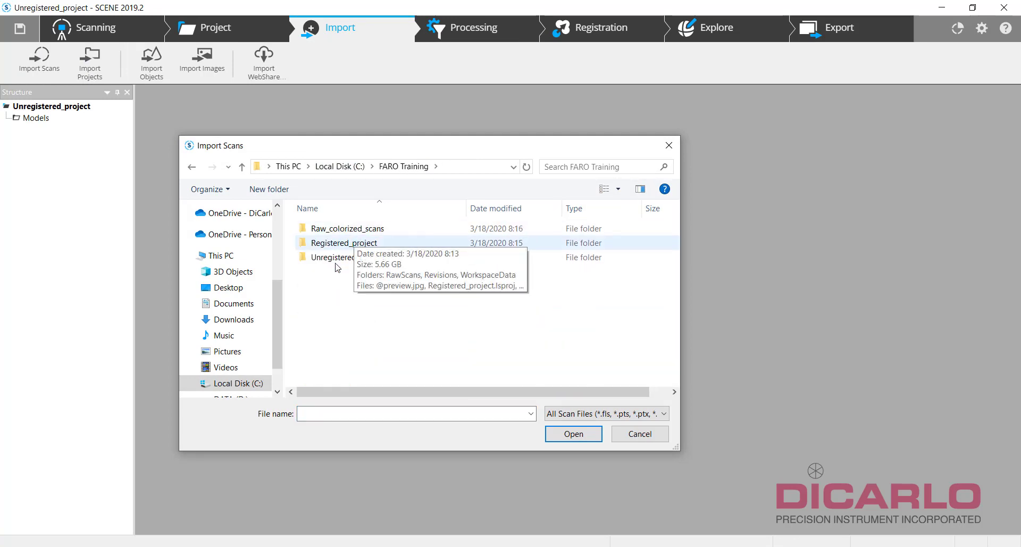
double_click(362, 230)
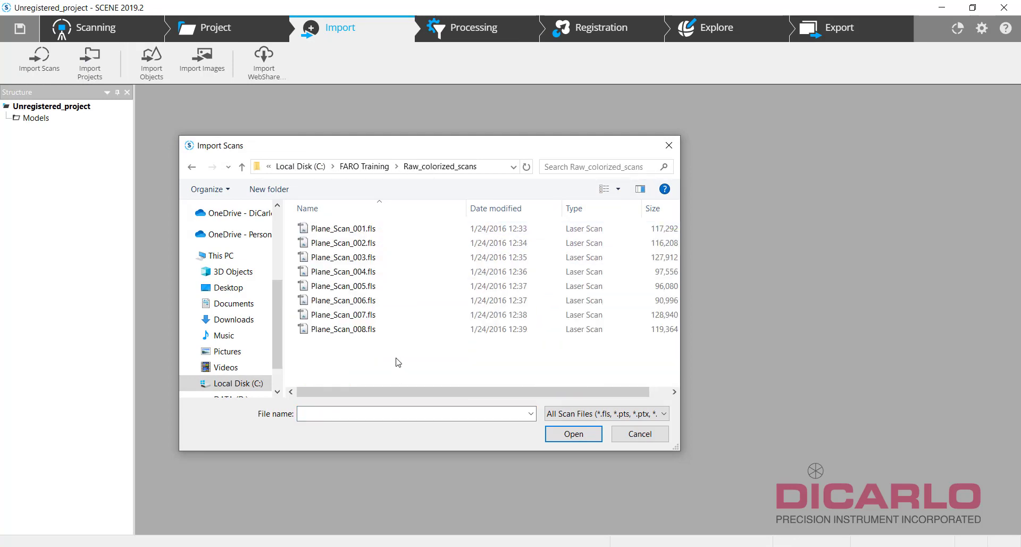
drag(396, 360, 330, 214)
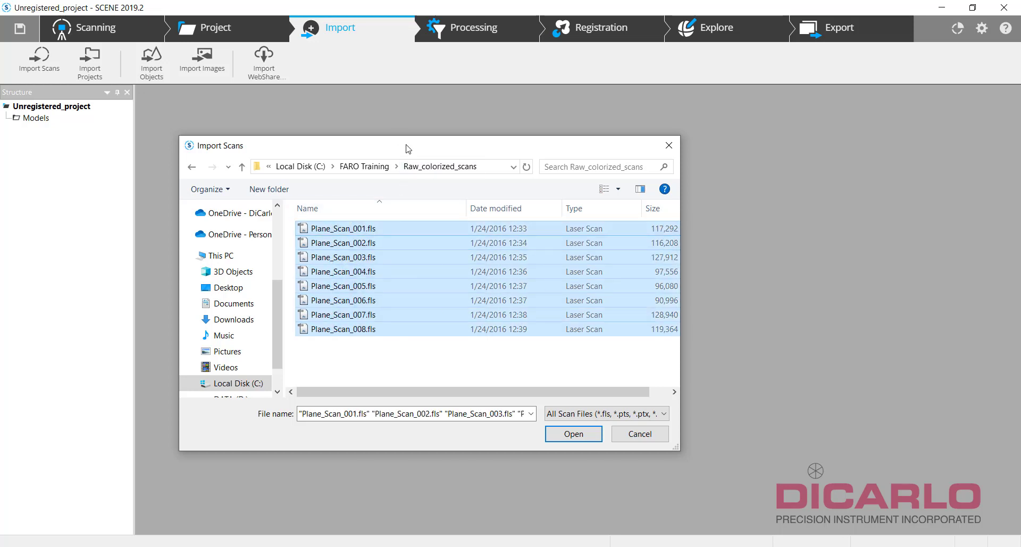
drag(408, 150, 330, 86)
drag(266, 208, 722, 351)
click(590, 81)
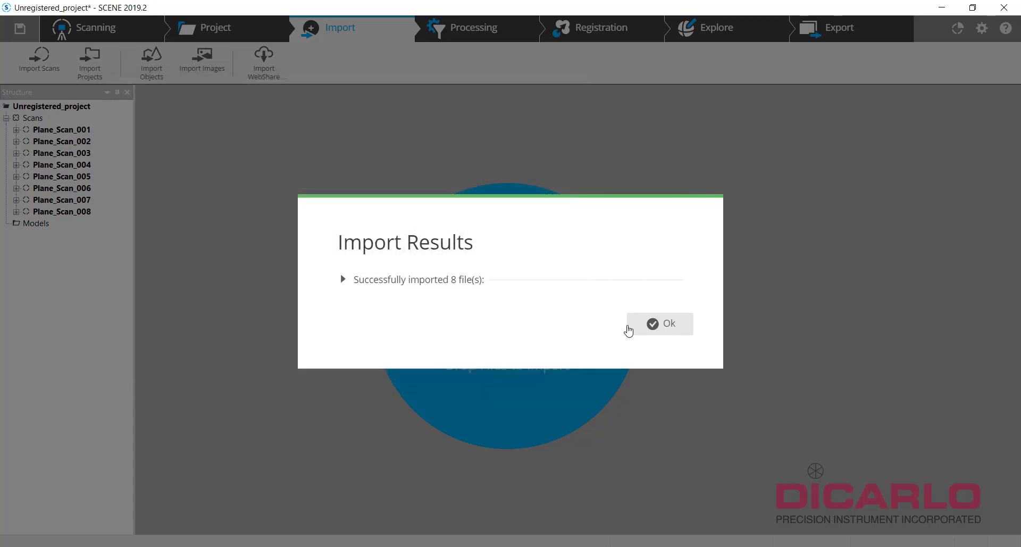
click(652, 338)
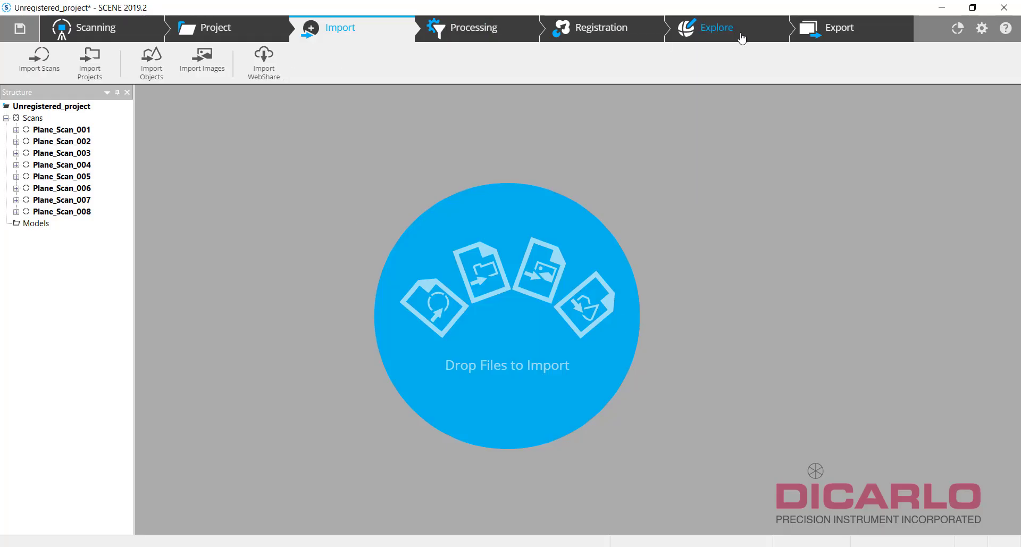
Step: Open a 3D view of the Scans folder in Explore and load all eight scans
click(710, 33)
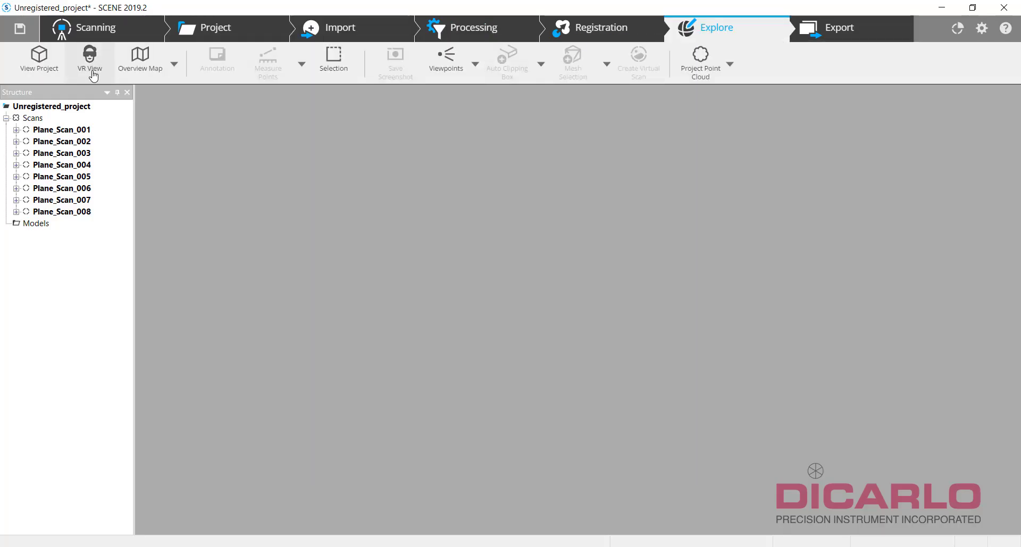
right_click(32, 119)
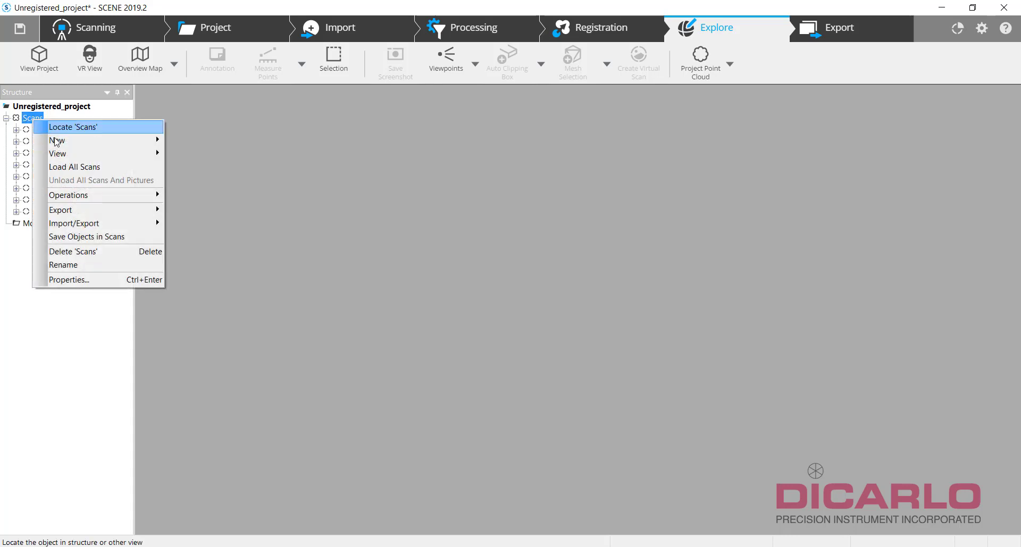
mouse_move(74, 153)
click(197, 156)
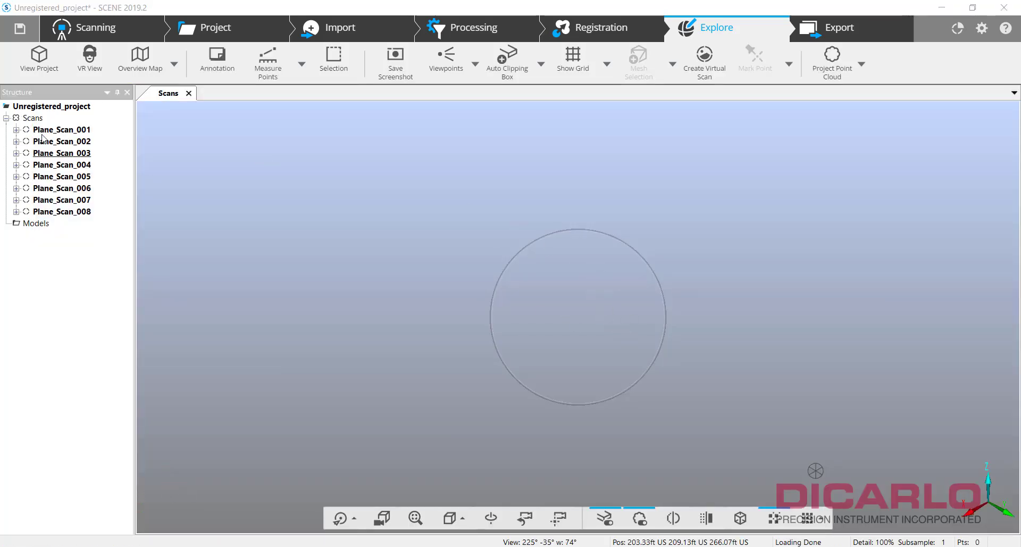
right_click(24, 116)
click(88, 166)
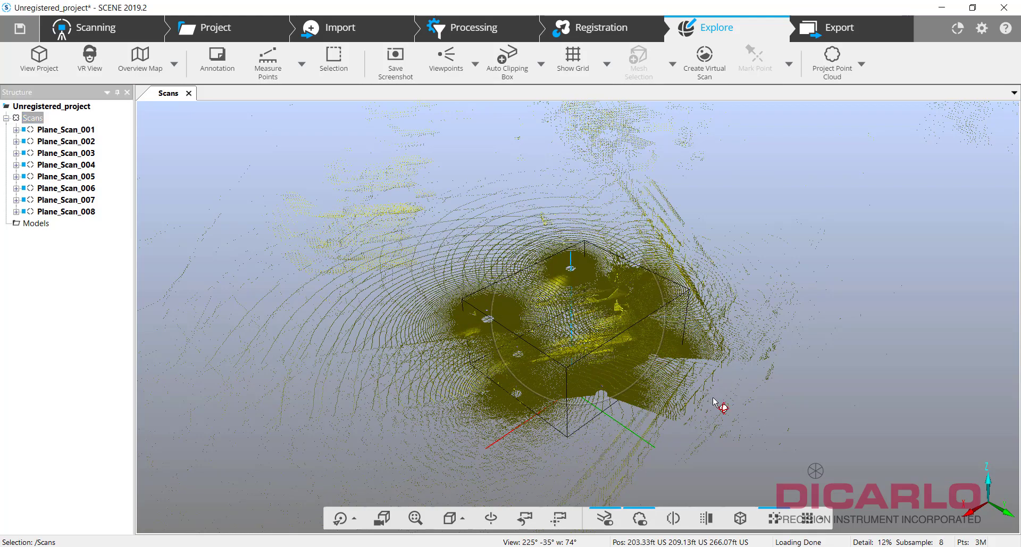
Step: Orbit and zoom the unregistered scans to inspect them across the airfield
drag(707, 415, 926, 351)
scroll(606, 314, up, 5)
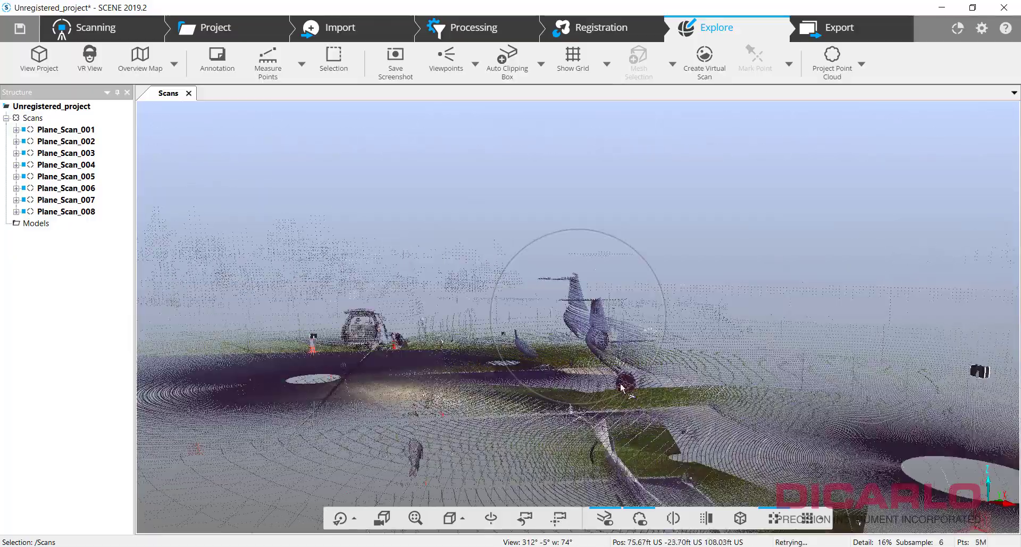
drag(594, 348, 615, 392)
scroll(616, 392, down, 5)
mouse_move(686, 336)
mouse_down()
mouse_move(622, 351)
mouse_move(668, 319)
mouse_move(700, 353)
mouse_move(787, 212)
mouse_move(876, 223)
mouse_move(927, 355)
mouse_move(668, 392)
mouse_move(573, 330)
mouse_move(661, 269)
mouse_move(639, 415)
mouse_move(611, 224)
mouse_move(768, 369)
mouse_move(752, 342)
mouse_up()
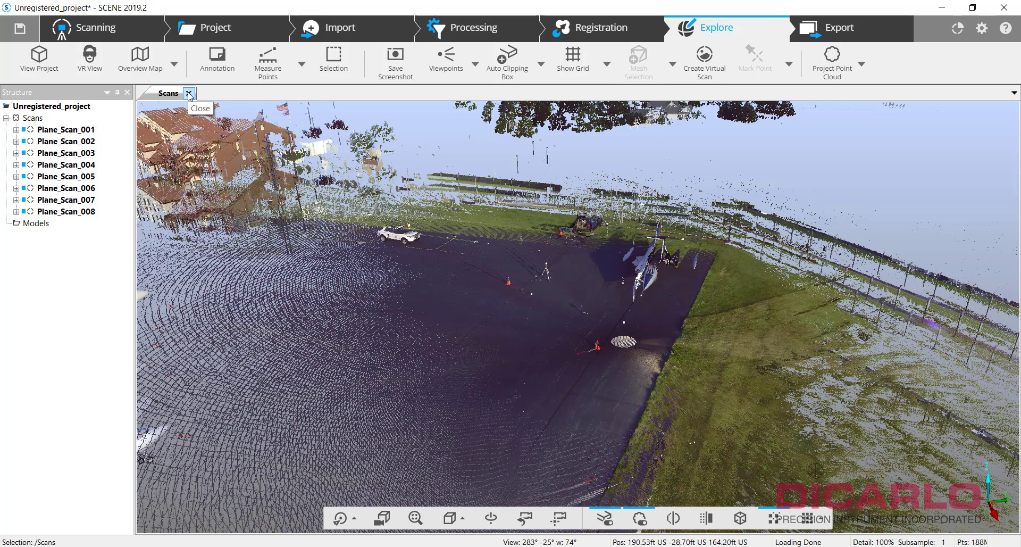
drag(781, 364, 732, 420)
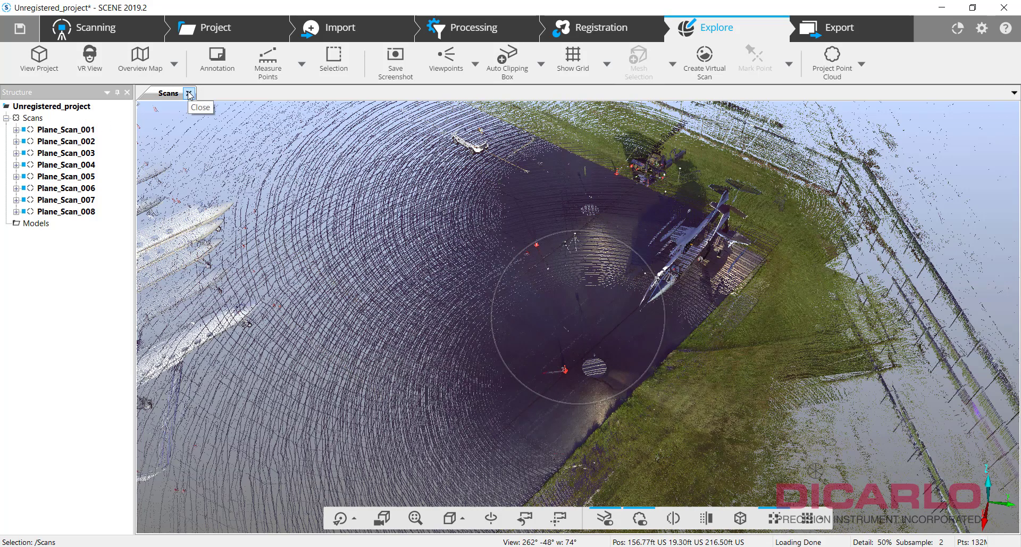
click(16, 130)
click(17, 153)
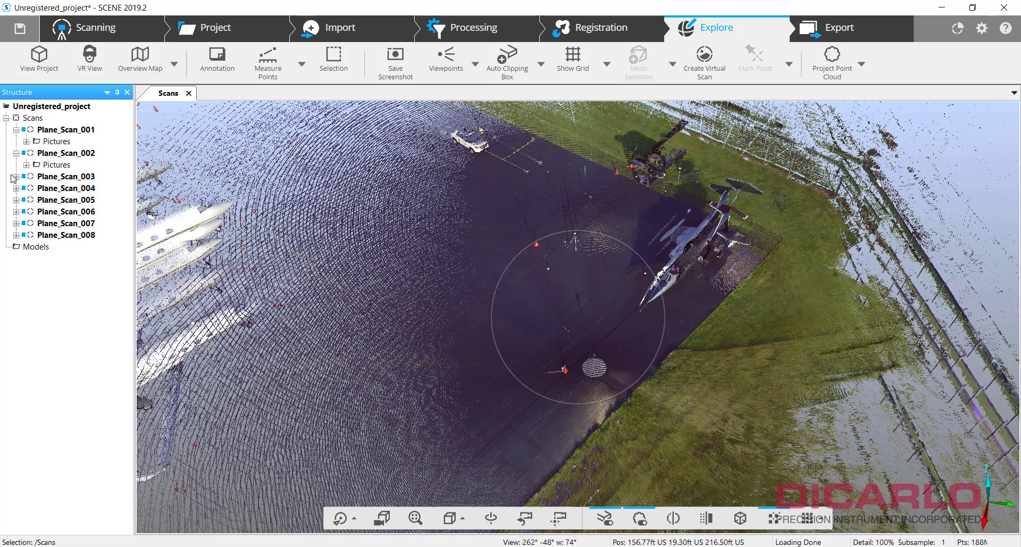
click(16, 176)
click(16, 200)
click(16, 223)
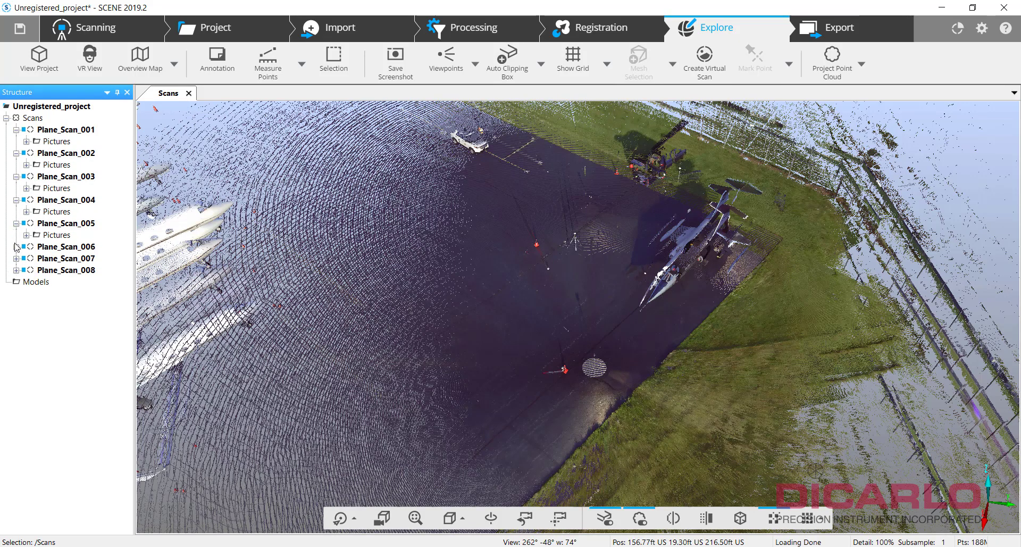
click(17, 246)
click(17, 270)
click(17, 294)
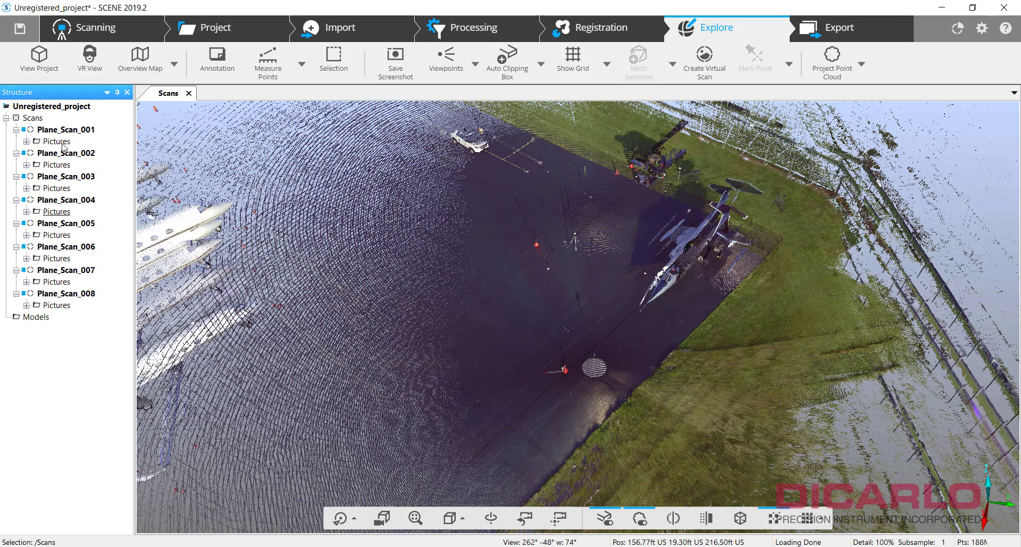
click(16, 130)
click(16, 141)
click(17, 153)
click(16, 165)
click(17, 177)
click(16, 188)
click(17, 200)
click(16, 212)
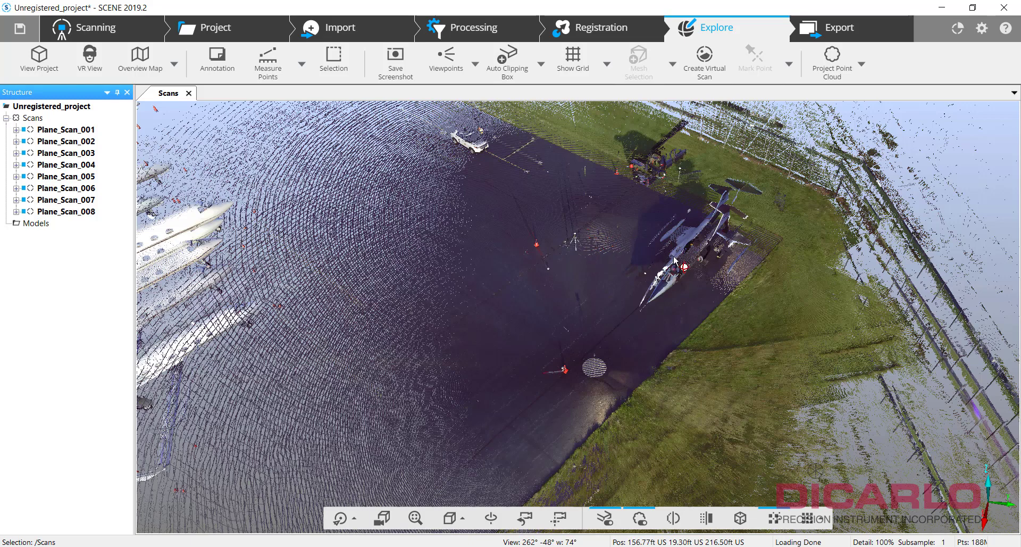
click(567, 234)
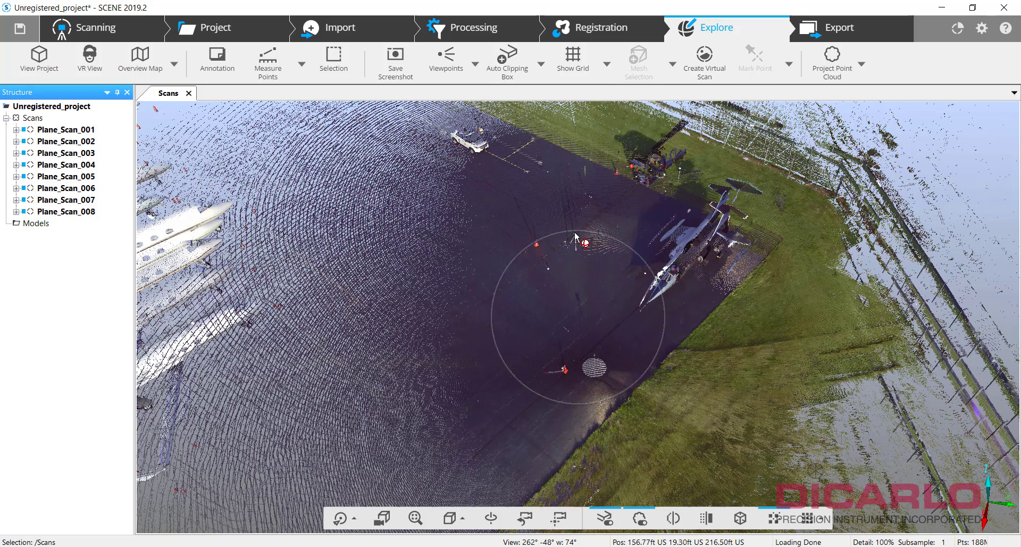
double_click(812, 295)
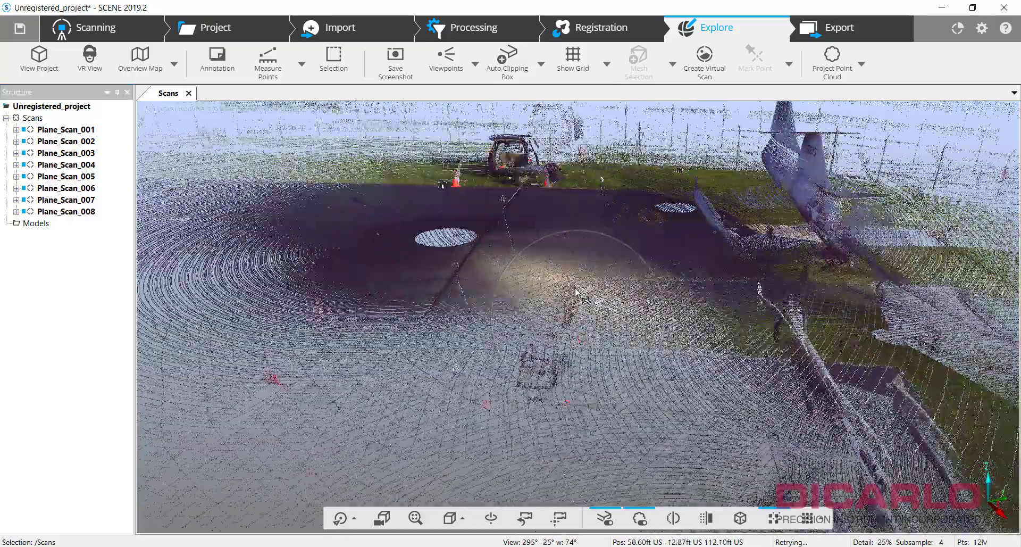
scroll(577, 292, down, 5)
scroll(577, 291, up, 4)
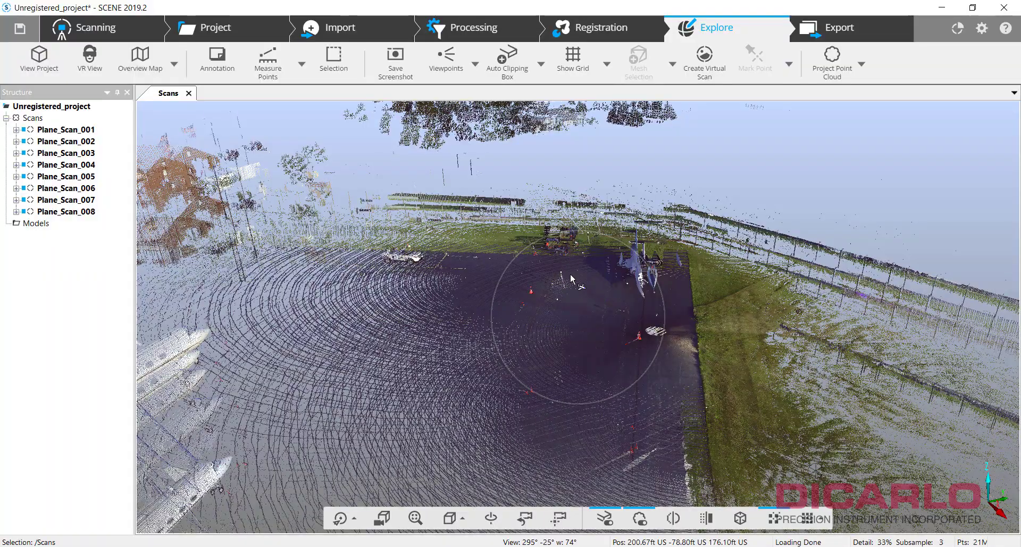
drag(822, 258, 829, 301)
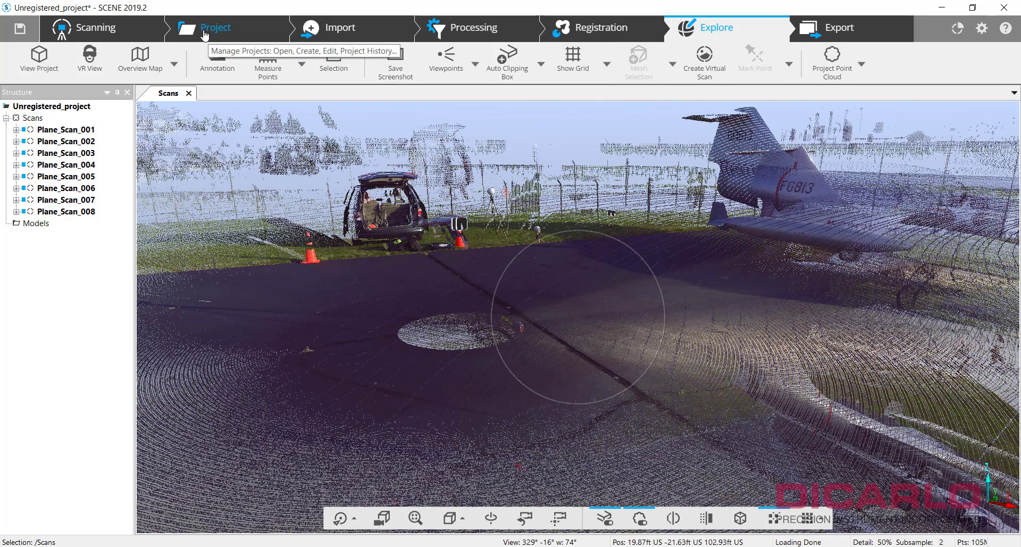
Step: Close Unregistered_project, saving it with the comment 'imported raw unregistered data'
click(206, 34)
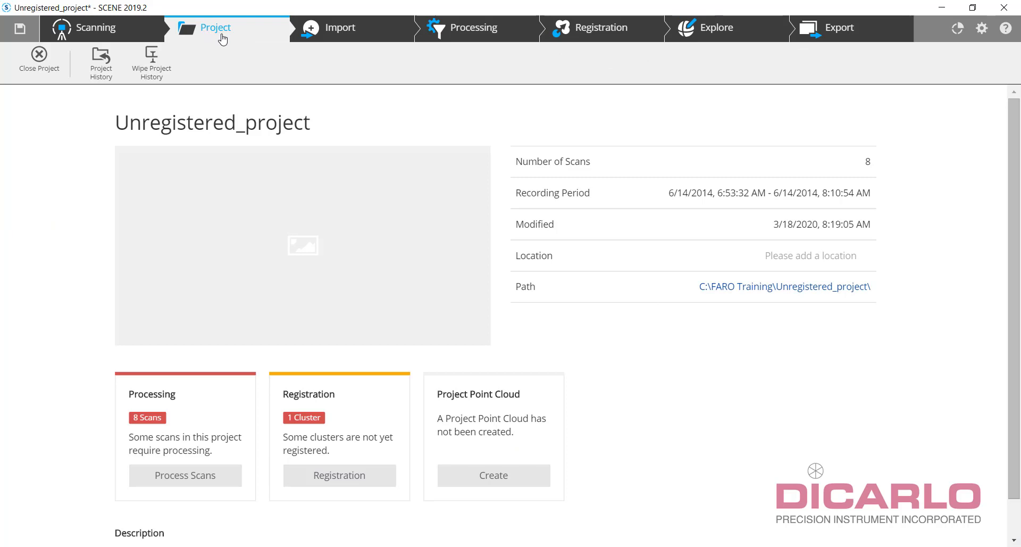
click(38, 57)
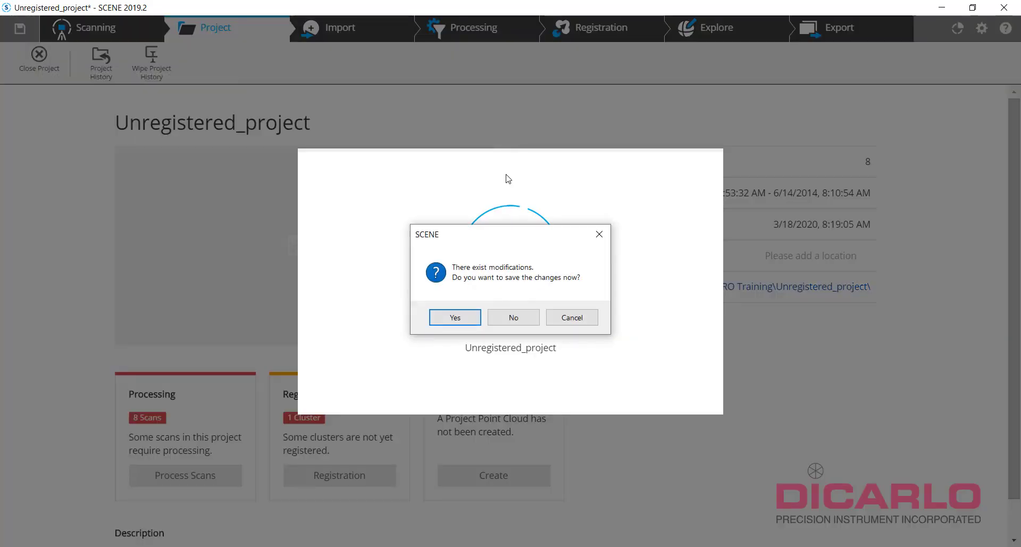
click(457, 318)
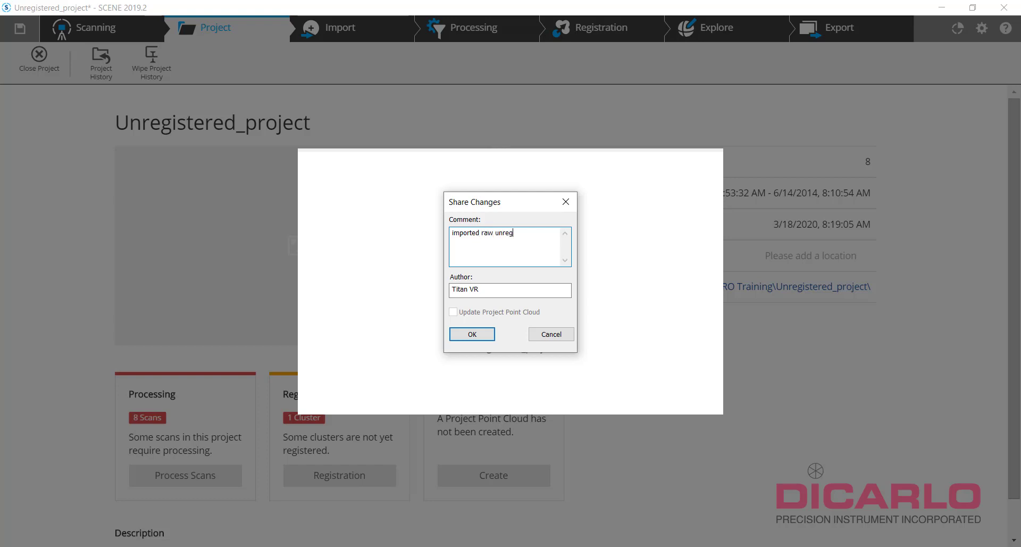
text(imported raw unregistered data)
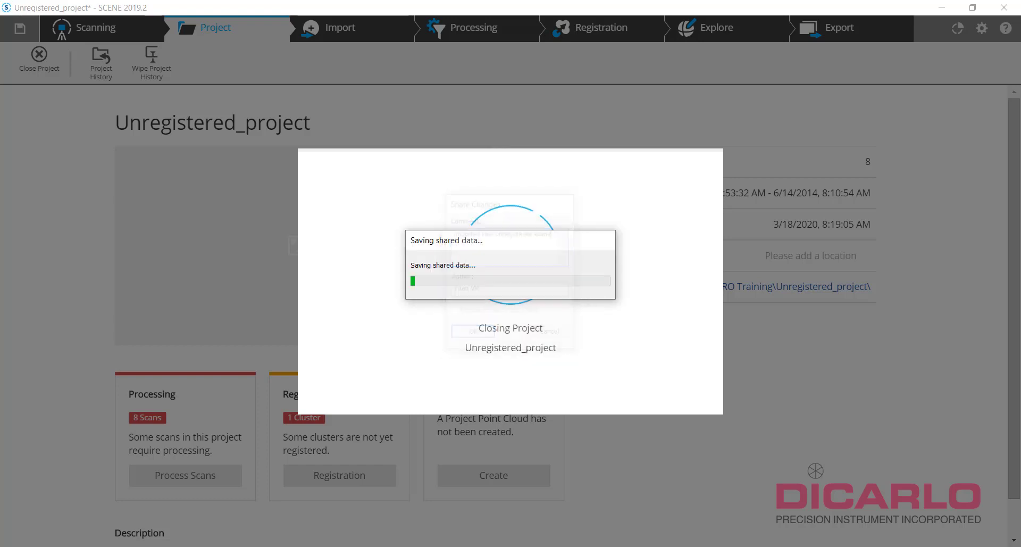
key(Return)
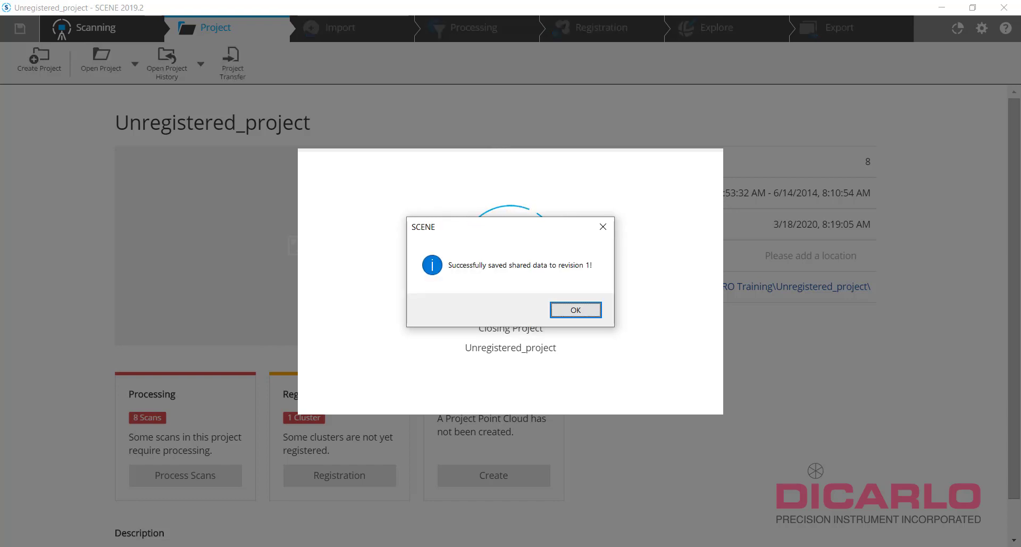
click(579, 312)
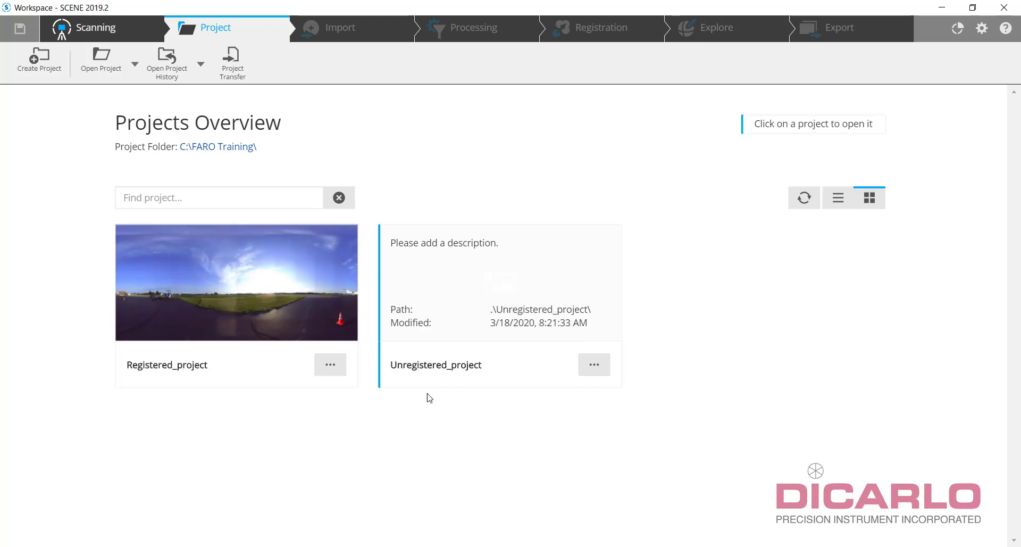
Step: Browse File Explorer to C:\FARO Training\Registered_project\Revisions\2
key(super+e)
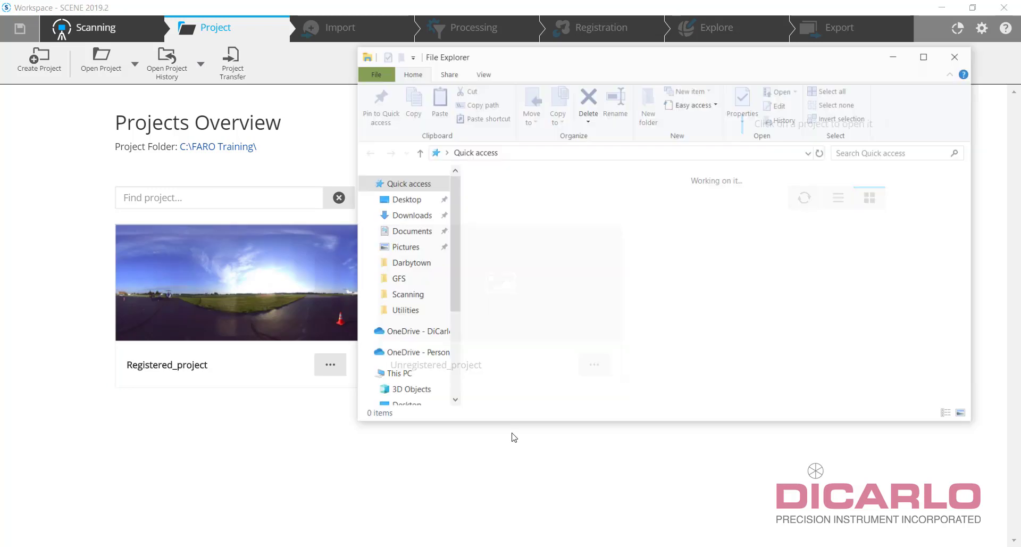
scroll(426, 360, down, 3)
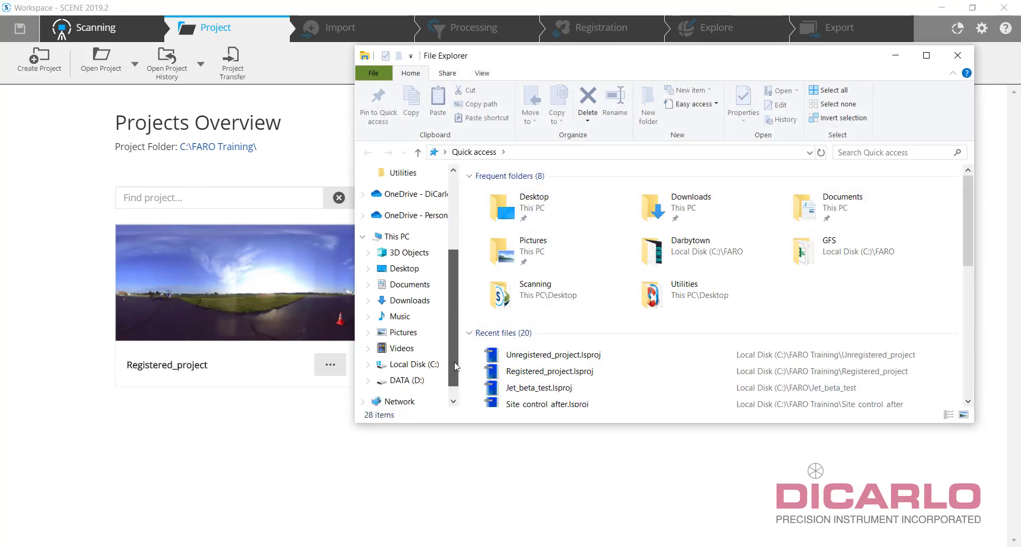
click(424, 349)
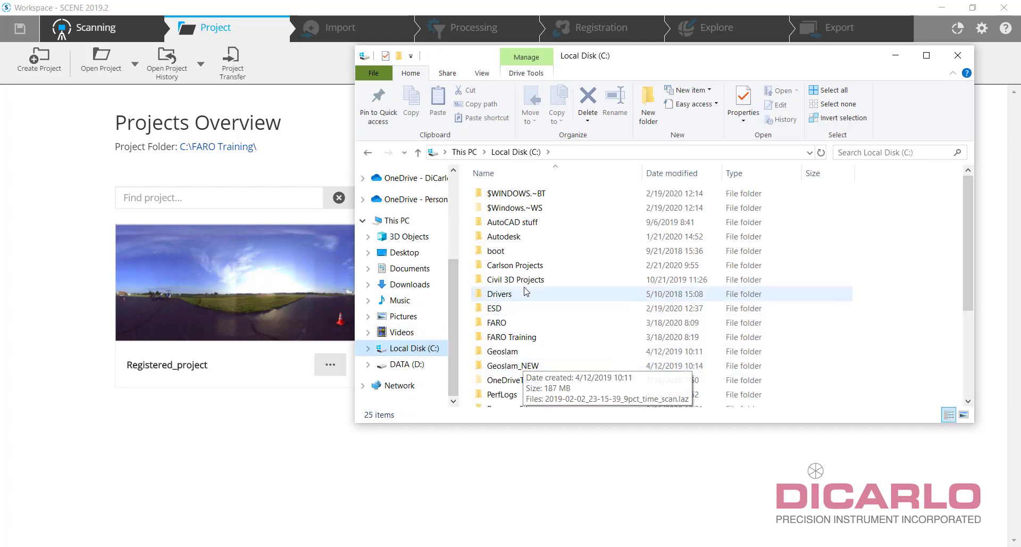
scroll(532, 341, down, 1)
scroll(532, 340, down, 1)
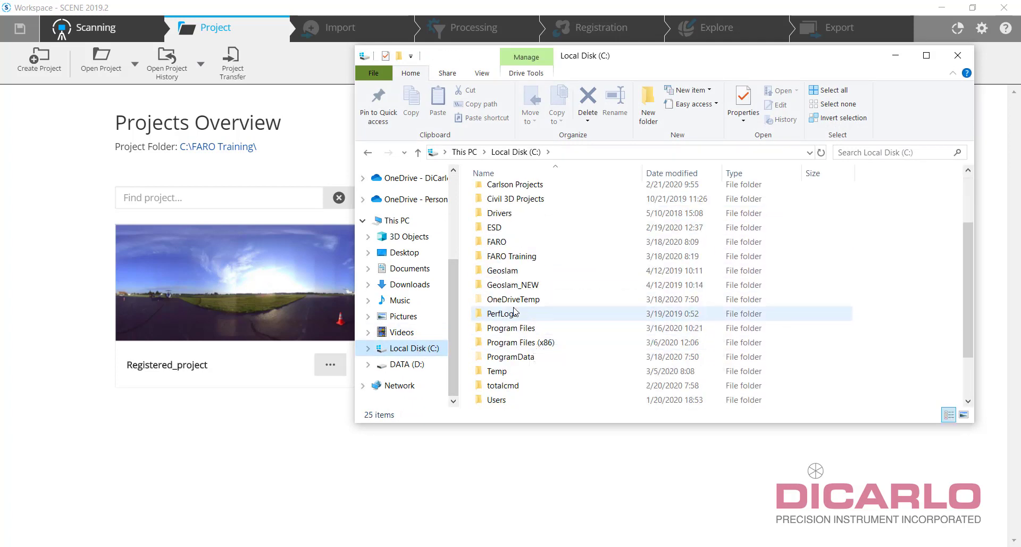
double_click(519, 260)
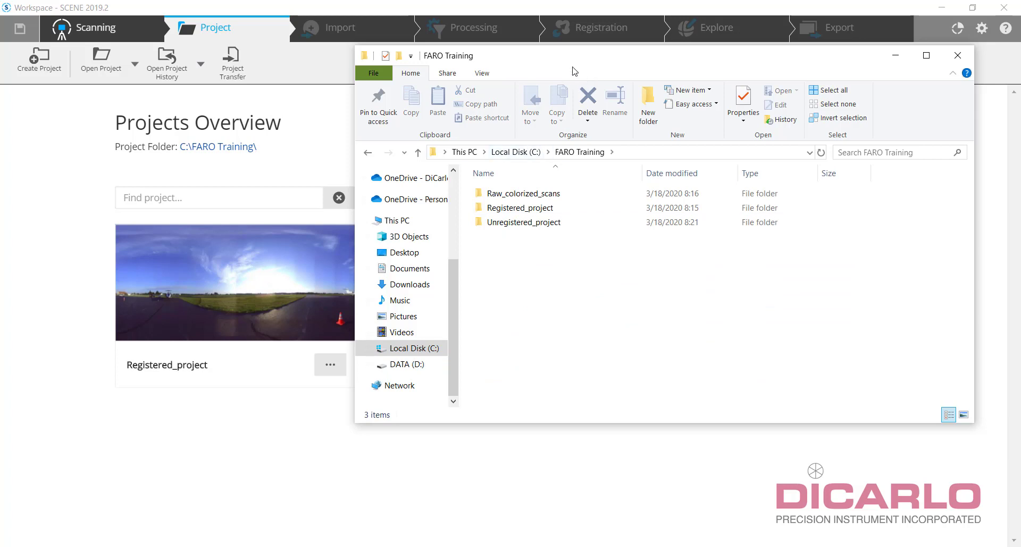
drag(575, 60, 713, 130)
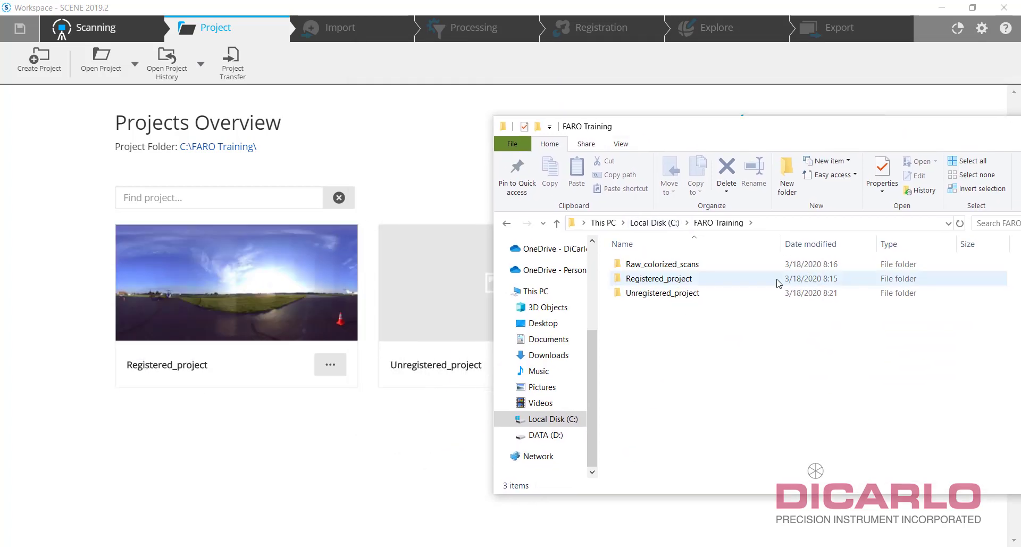
click(663, 280)
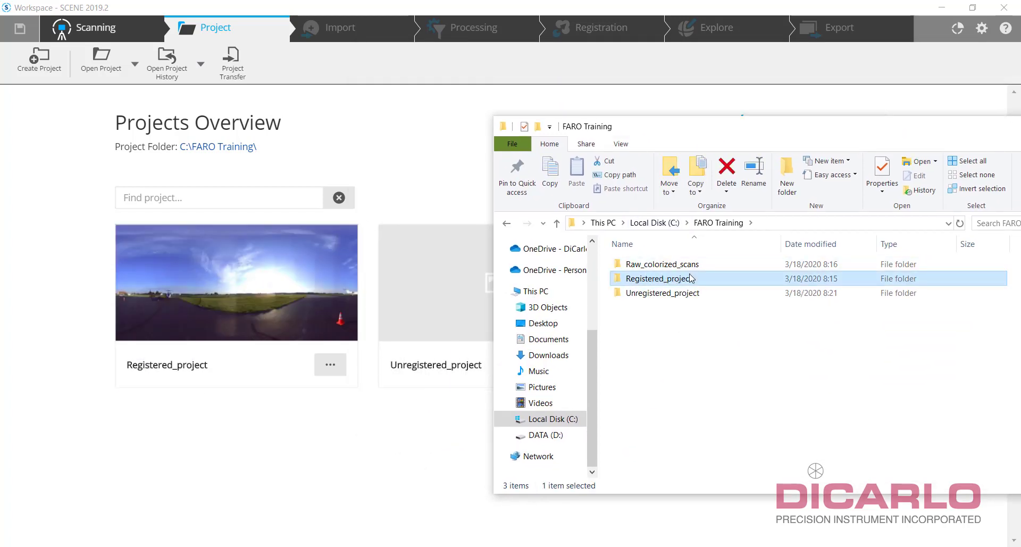
double_click(640, 280)
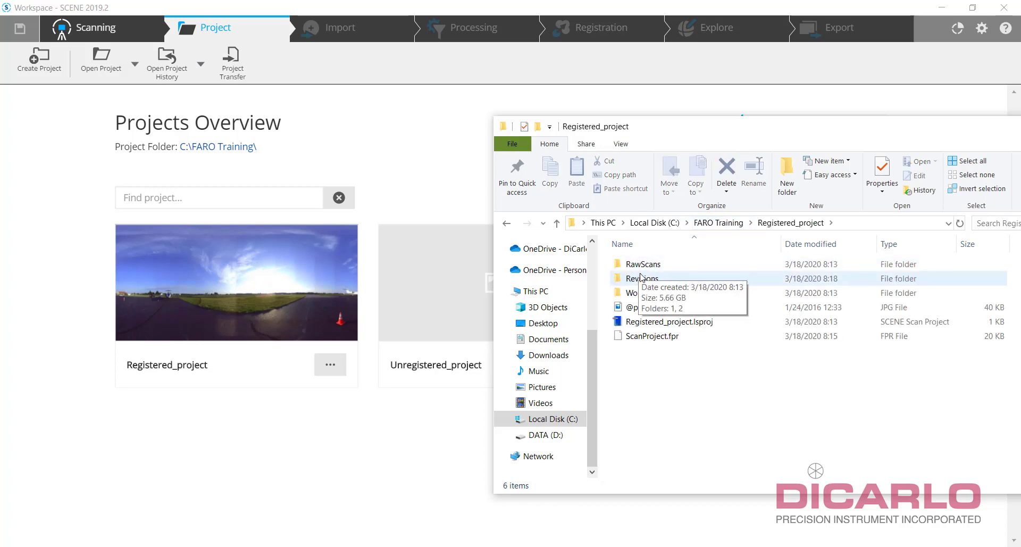
double_click(633, 280)
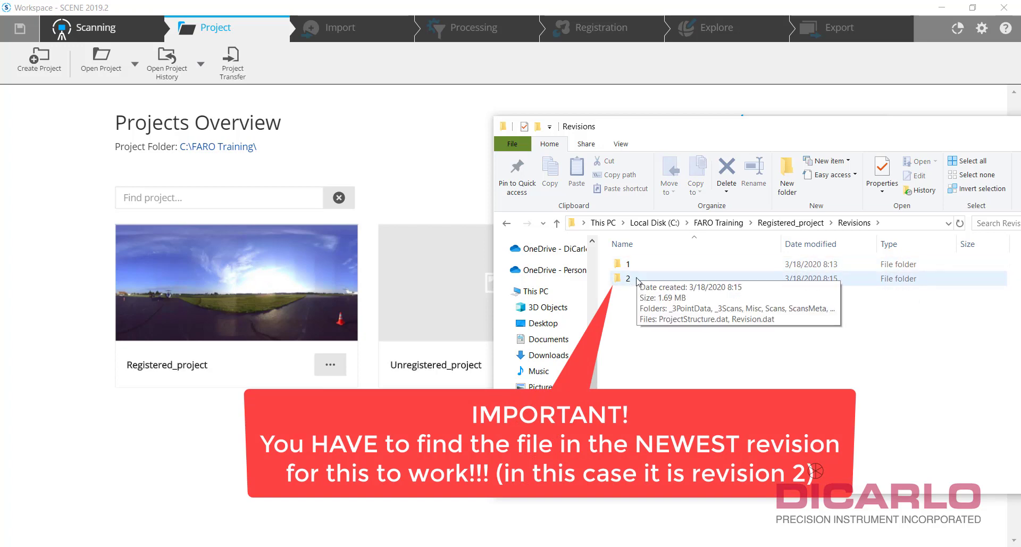
double_click(632, 280)
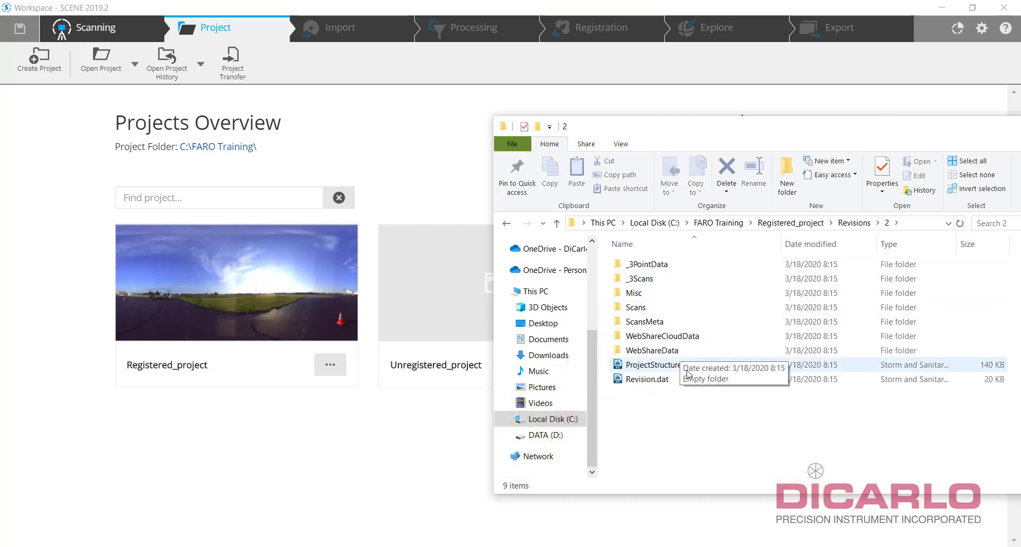
Step: Copy ProjectStructure.dat from revision 2 and return to the Revisions folder
click(655, 367)
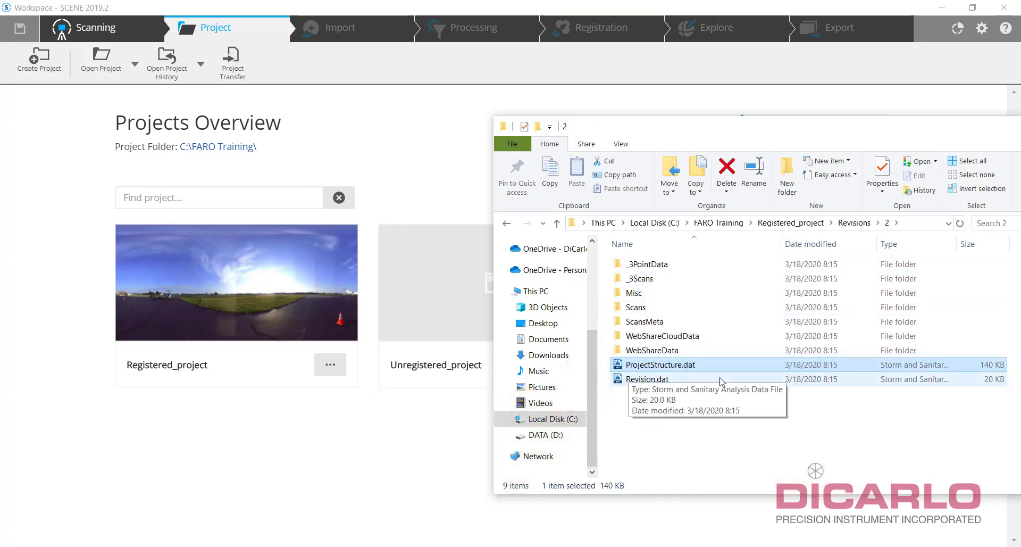
right_click(641, 367)
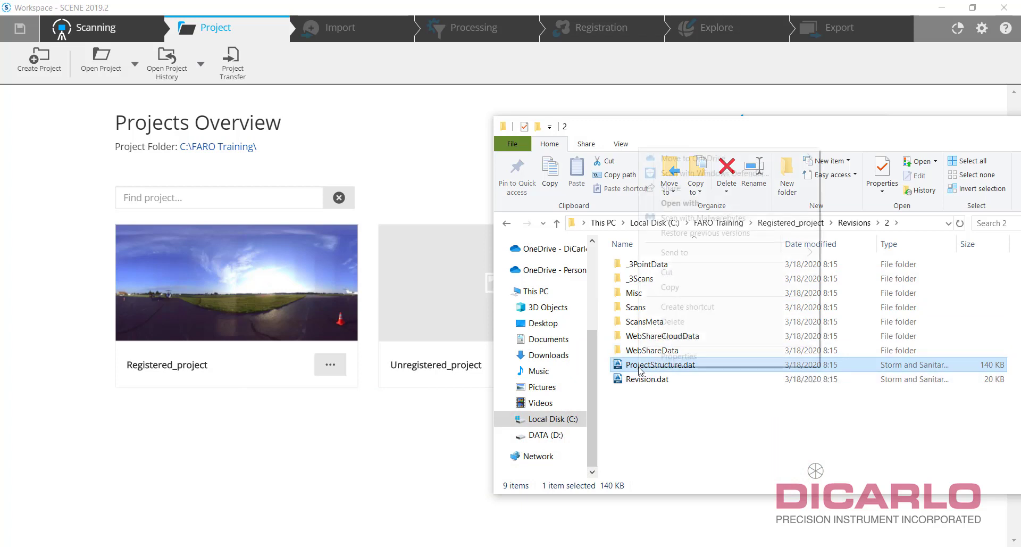
click(670, 287)
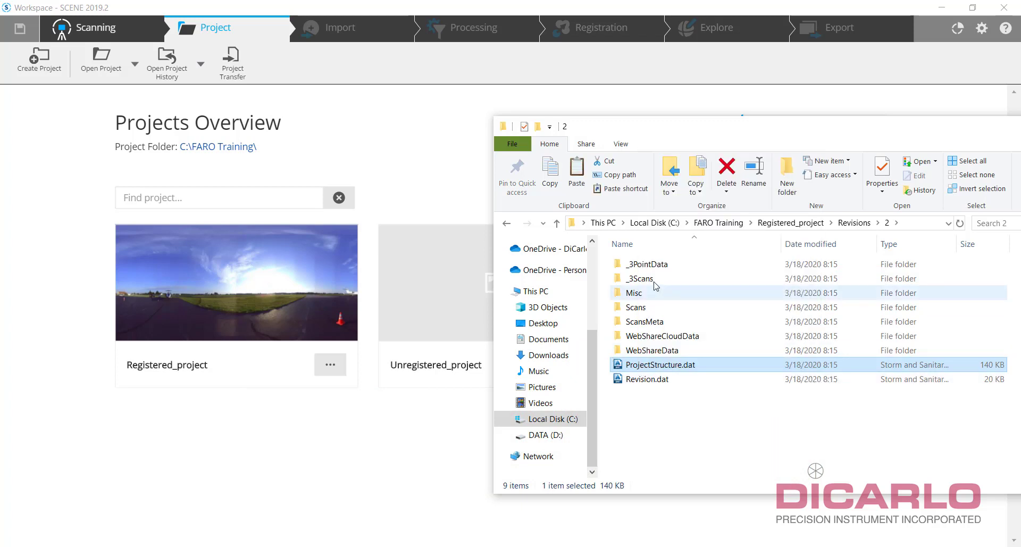
click(557, 223)
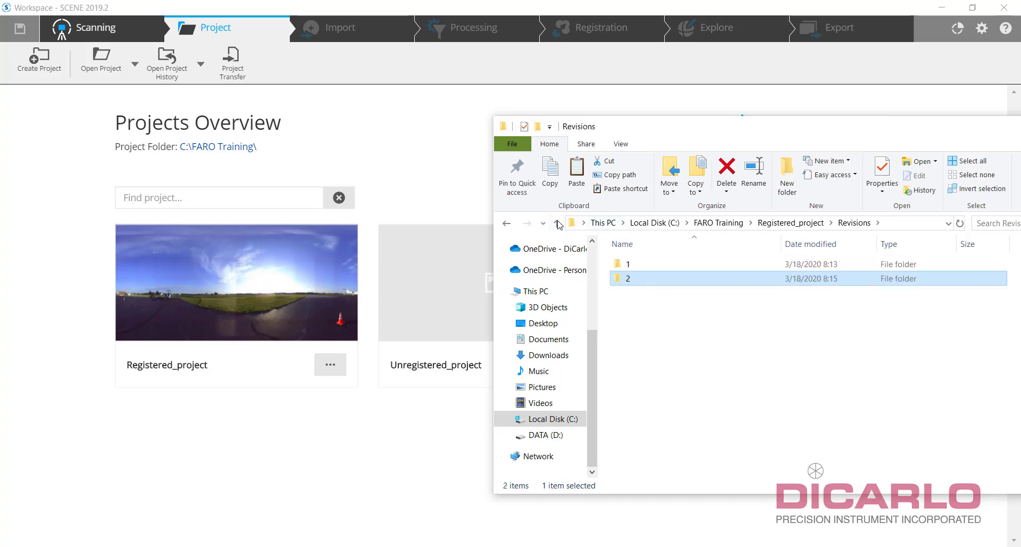
Step: Navigate to C:\FARO Training\Unregistered_project\Revisions\1
click(557, 223)
click(557, 223)
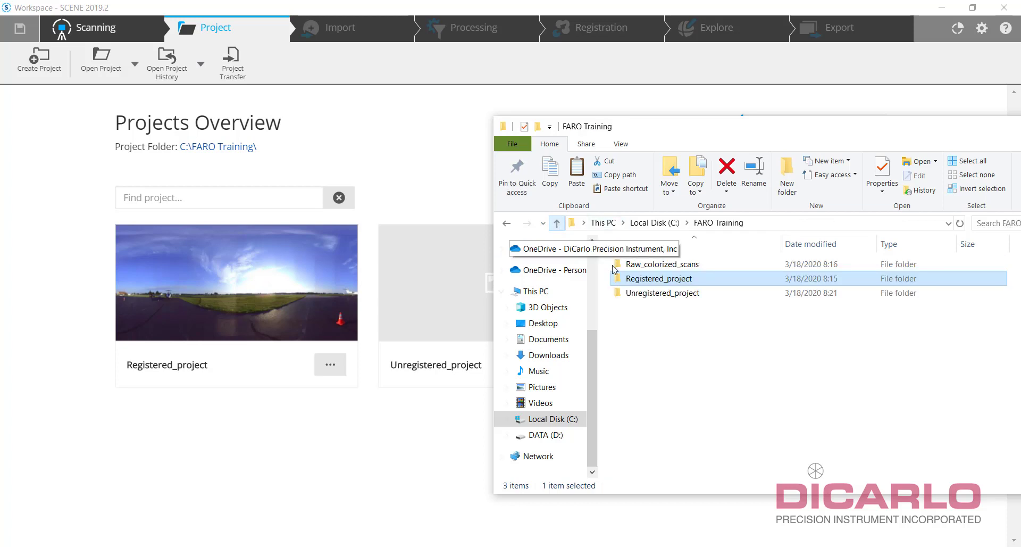
double_click(651, 294)
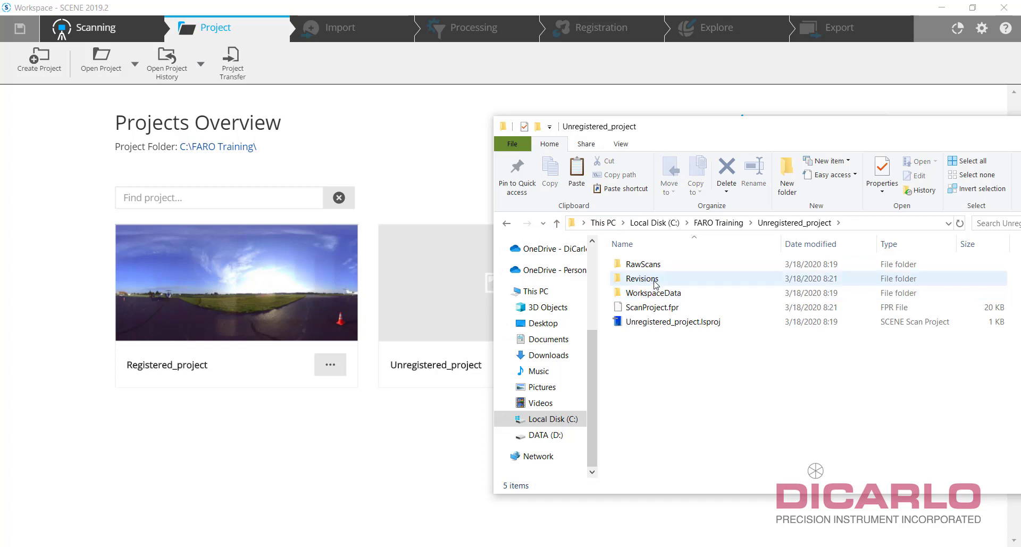
double_click(643, 279)
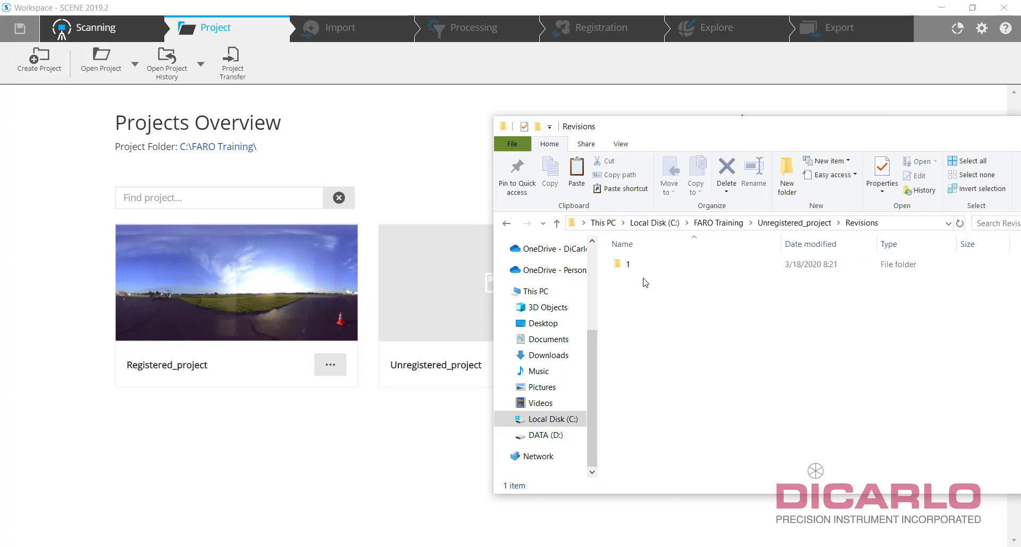
double_click(638, 264)
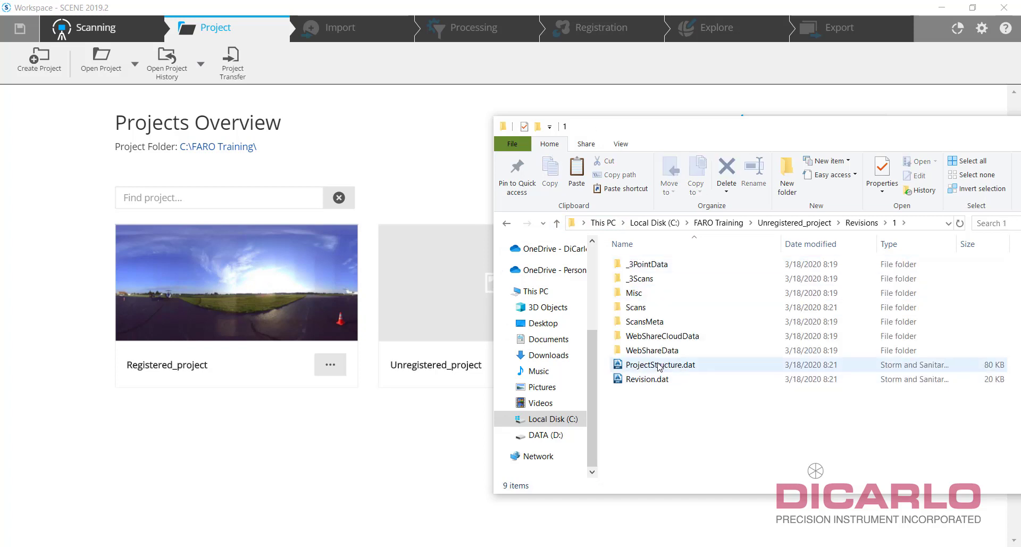
Step: Rename the existing ProjectStructure.dat to ProjectStructureOLD.dat
click(667, 367)
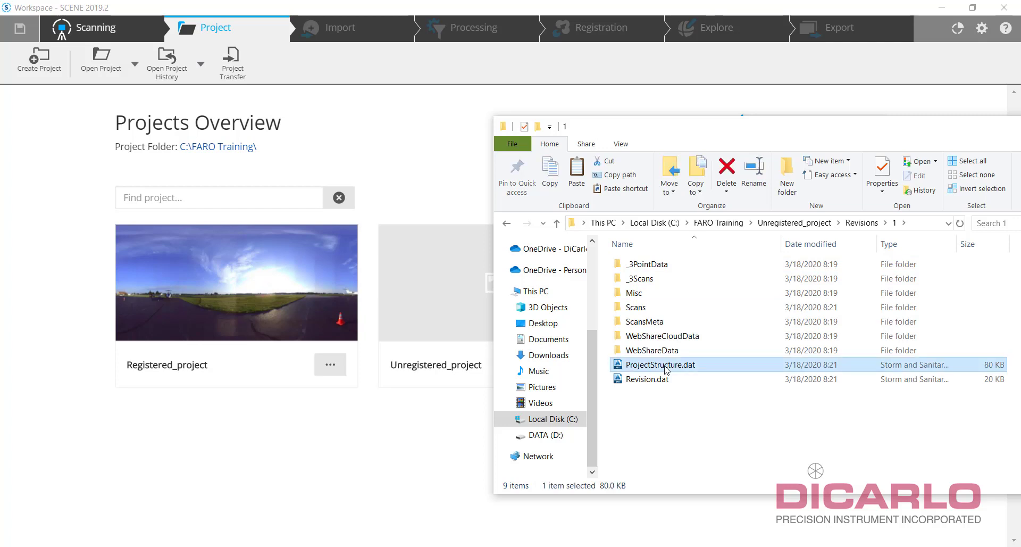
click(666, 366)
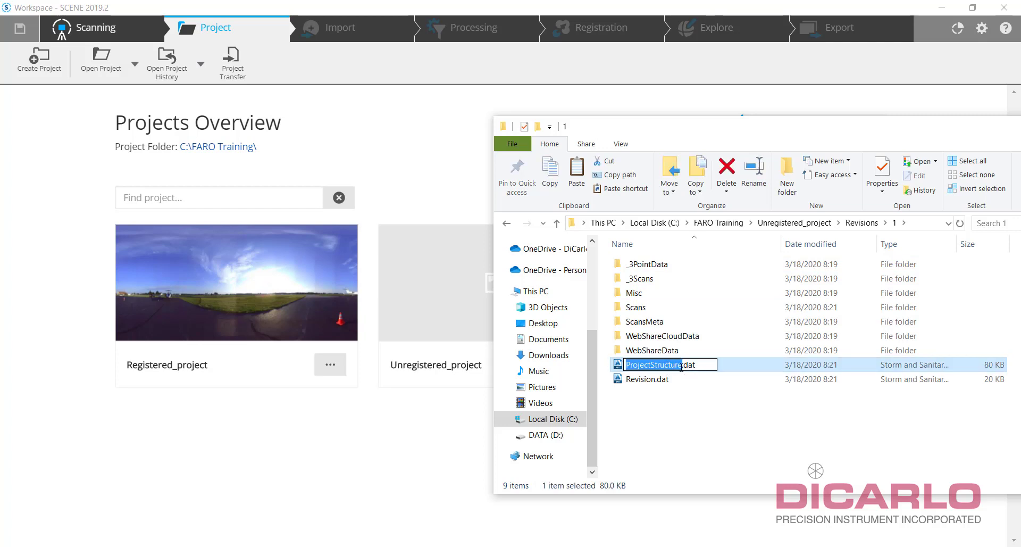
key(Right)
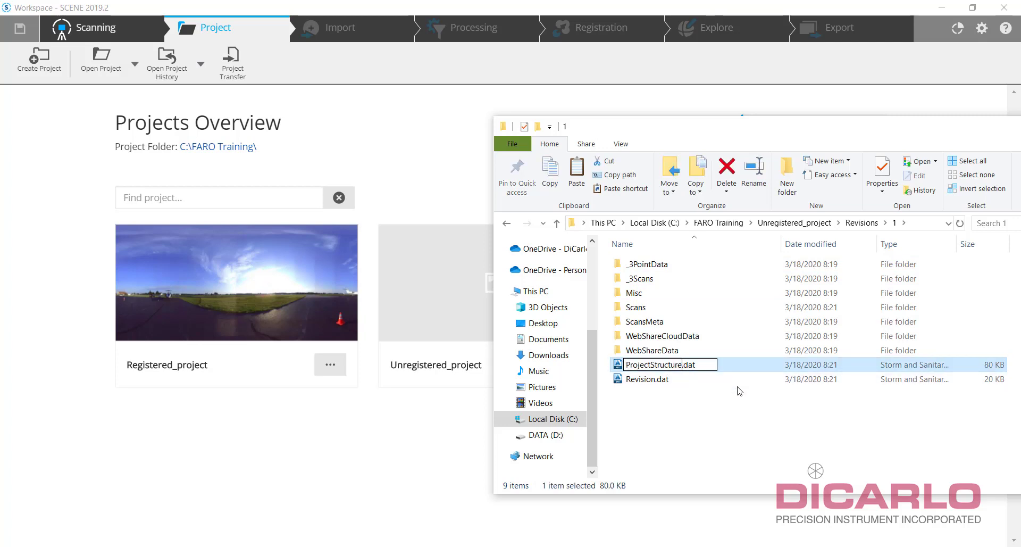
text(OLD)
key(Return)
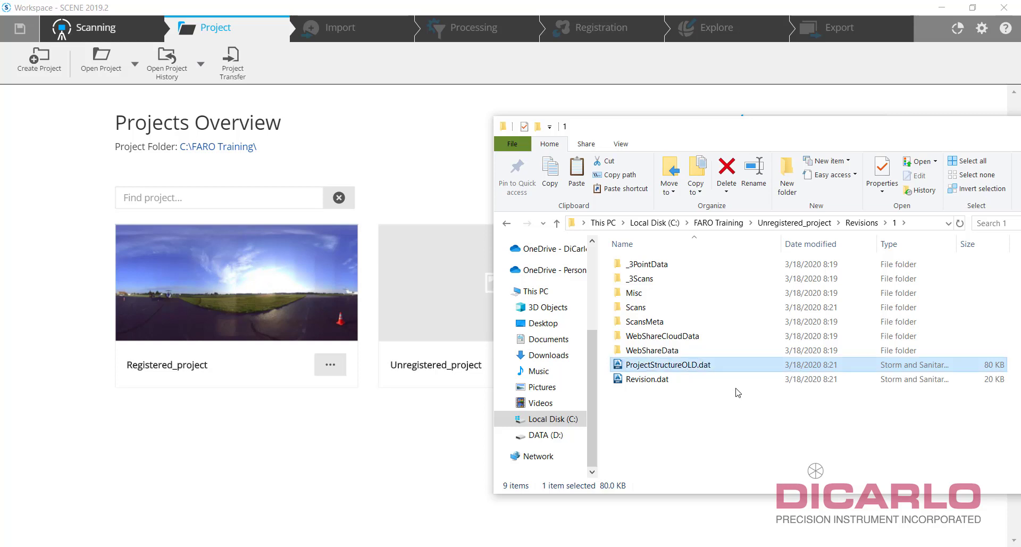
Step: Paste the copied ProjectStructure.dat into revision folder 1
right_click(679, 411)
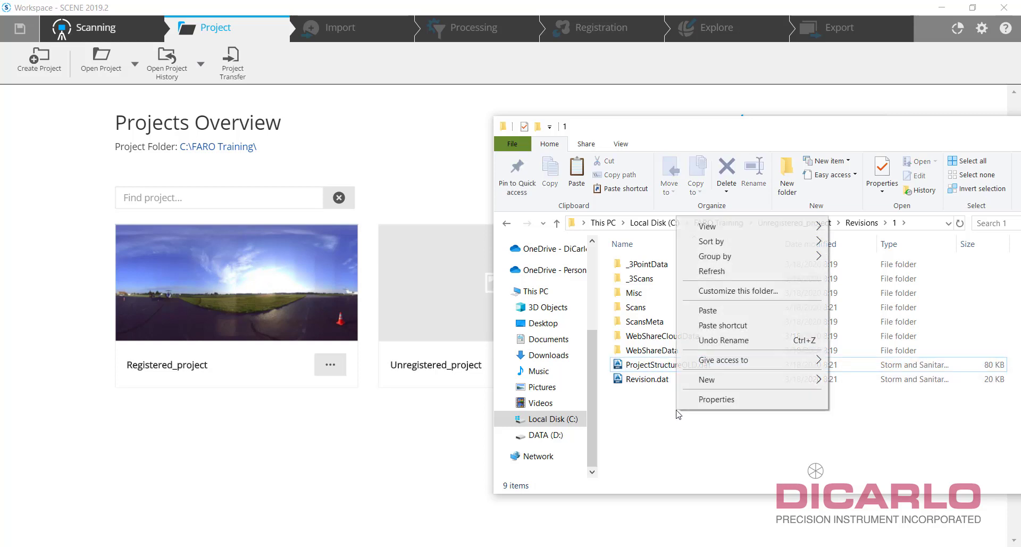
click(714, 313)
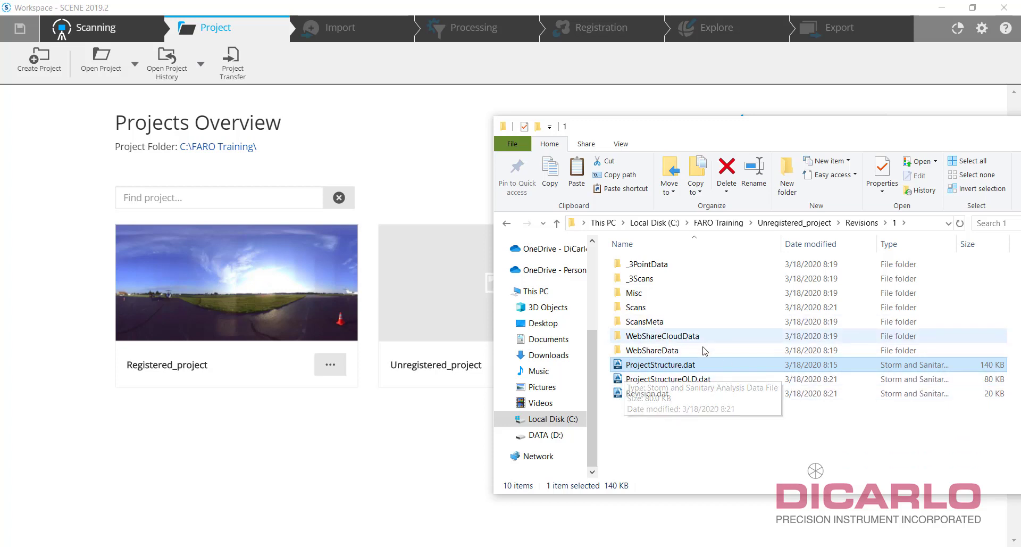
drag(909, 129, 708, 101)
Step: Close File Explorer and open Unregistered_project in SCENE
click(894, 91)
mouse_move(513, 278)
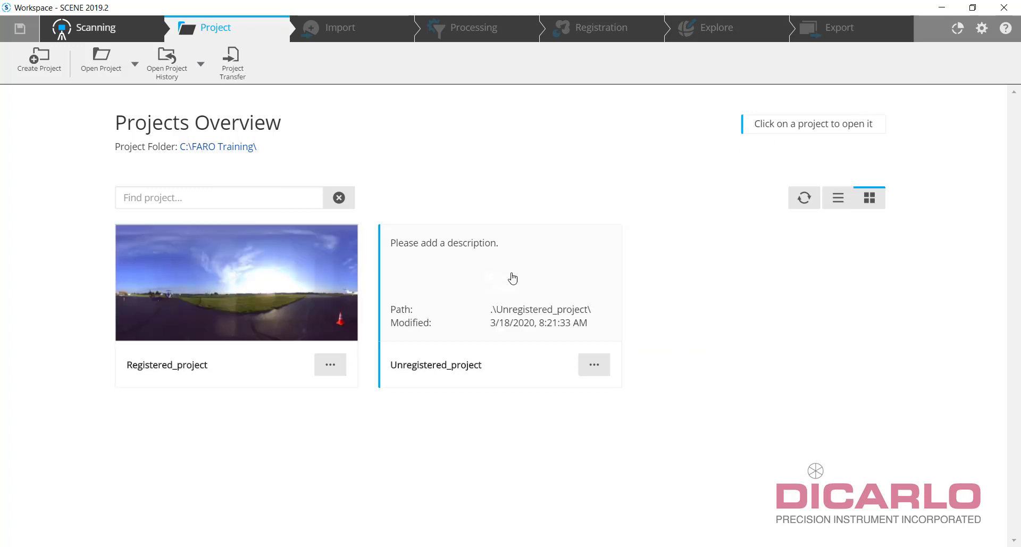
click(480, 273)
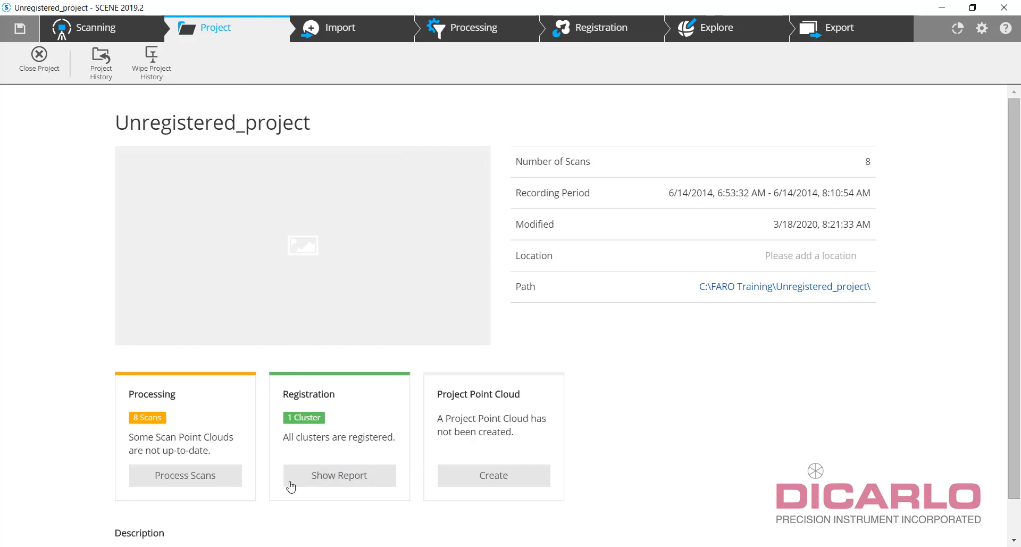
Step: In Explore, check ScanManager's scan results and Target Tensions, then confirm with OK
click(715, 29)
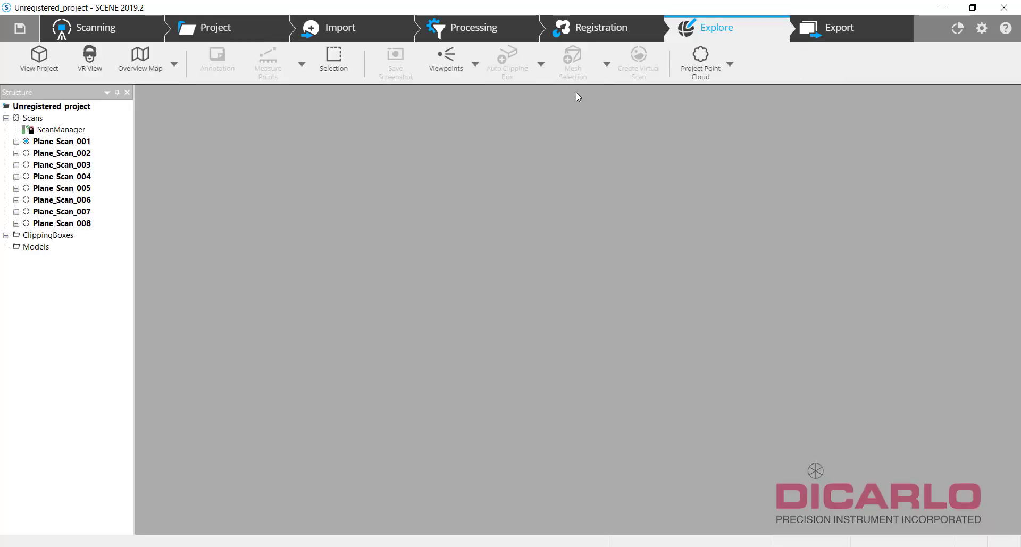
click(58, 129)
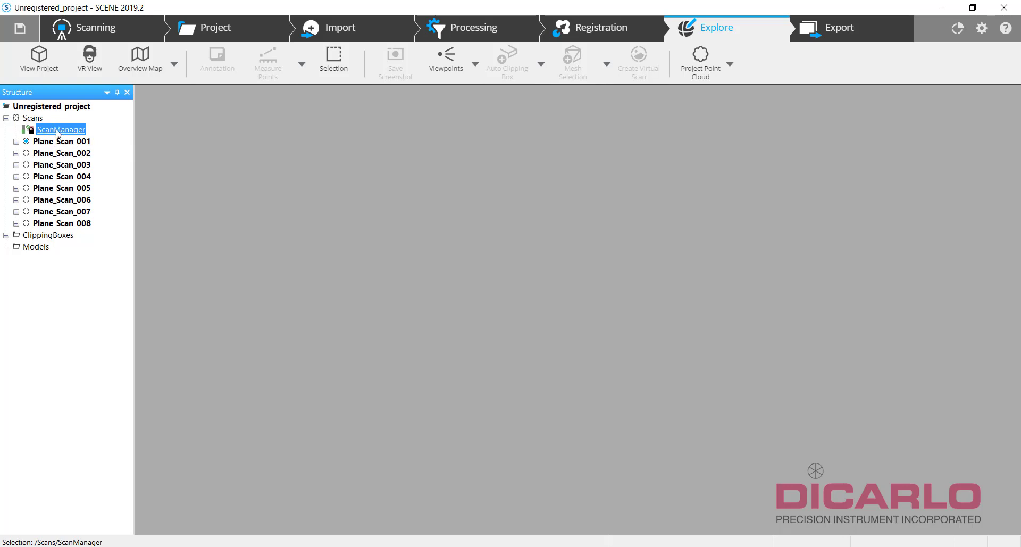
double_click(57, 130)
click(151, 169)
click(195, 169)
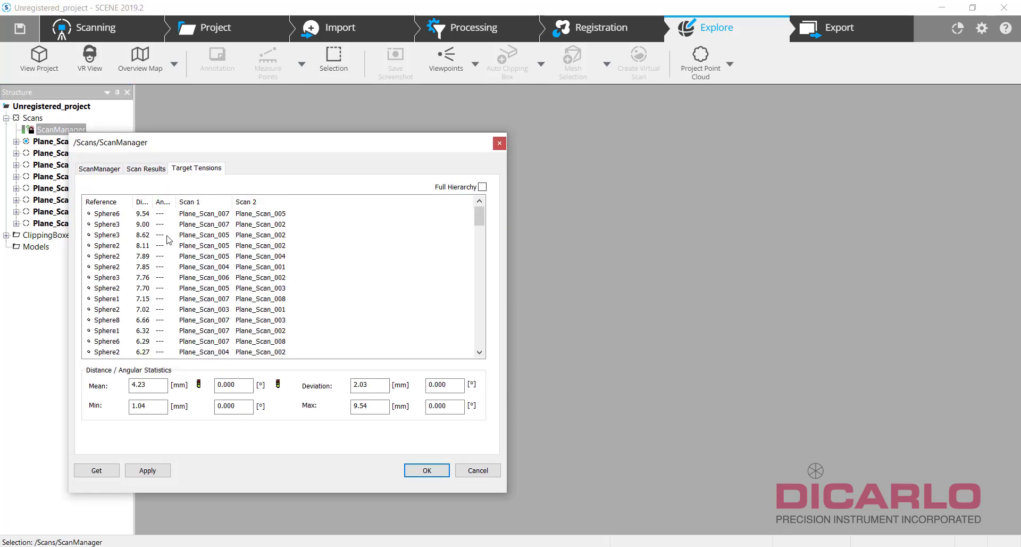
drag(153, 202, 229, 202)
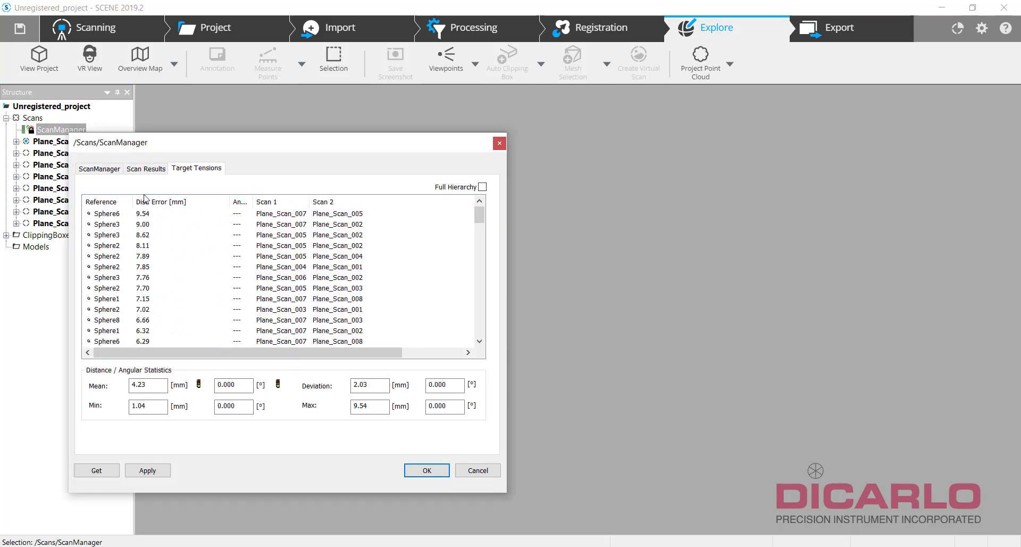
click(427, 470)
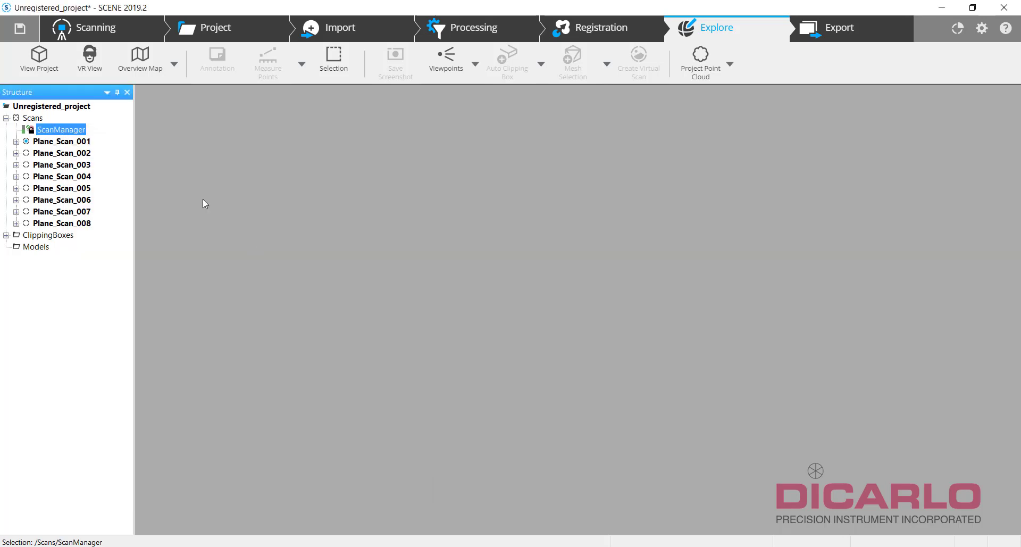
Step: Open a 3D view of the Scans group and load all eight scans
right_click(29, 118)
mouse_move(133, 151)
click(186, 152)
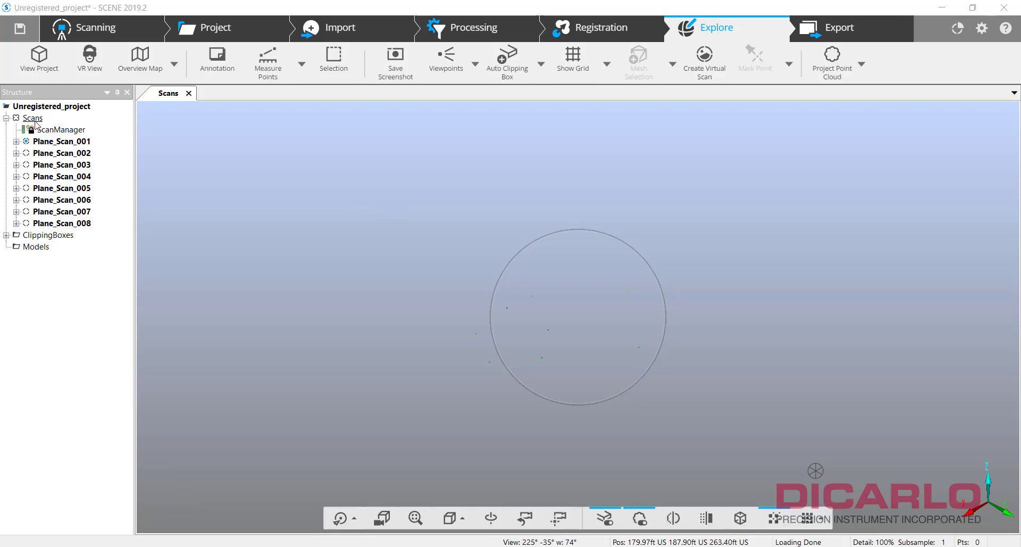
right_click(35, 123)
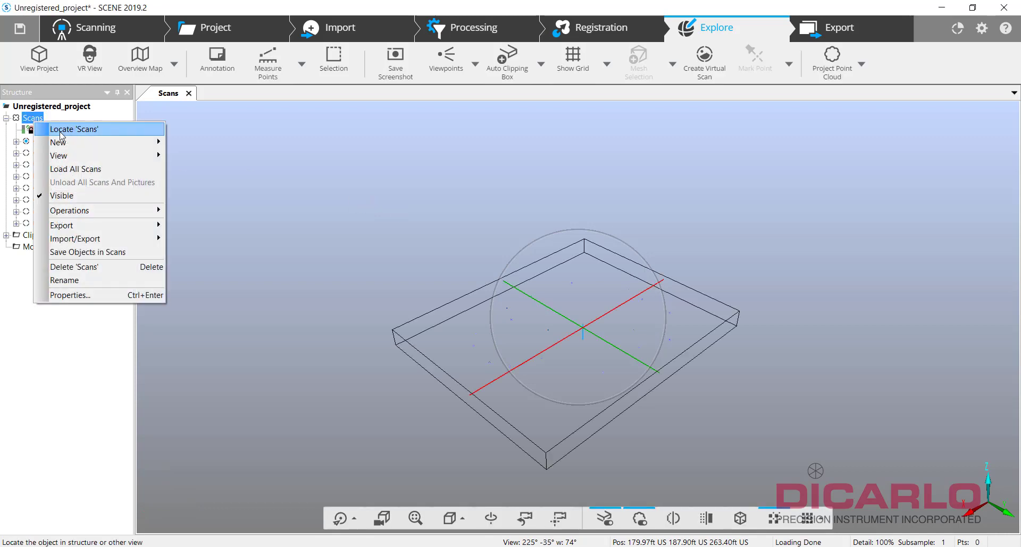
click(82, 168)
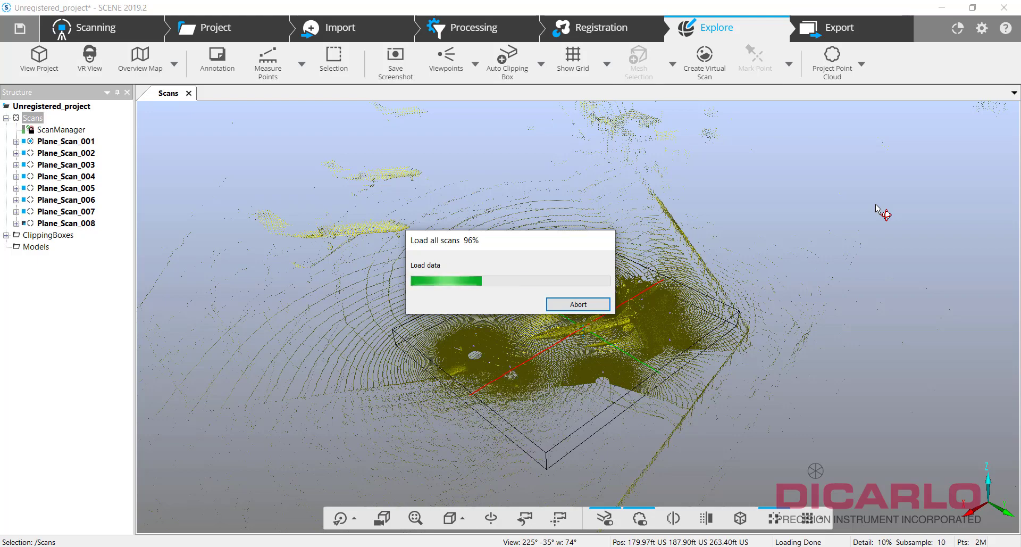
Step: Orbit the aligned point cloud from low, top-down and oblique angles to inspect the jet
drag(803, 268, 700, 412)
scroll(699, 413, up, 5)
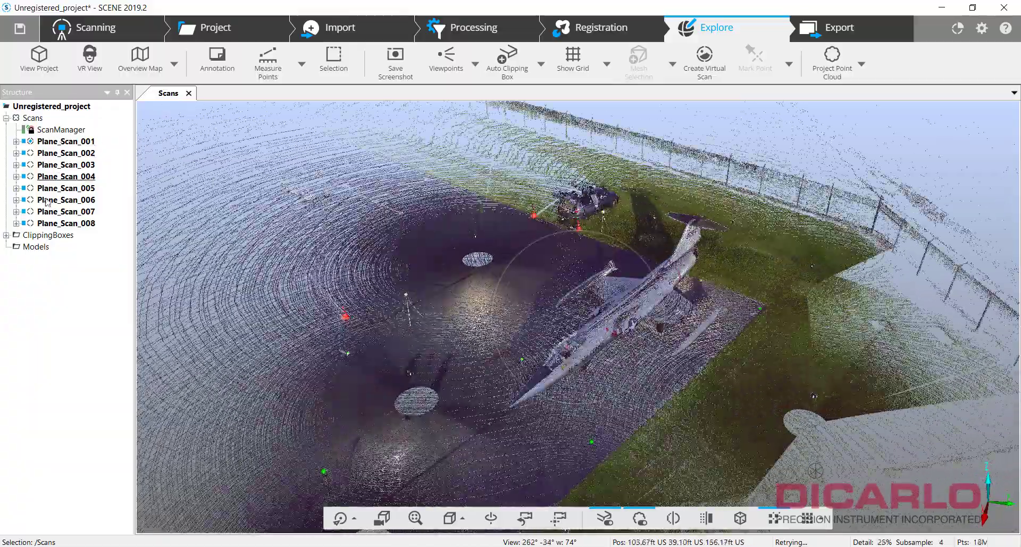
double_click(53, 130)
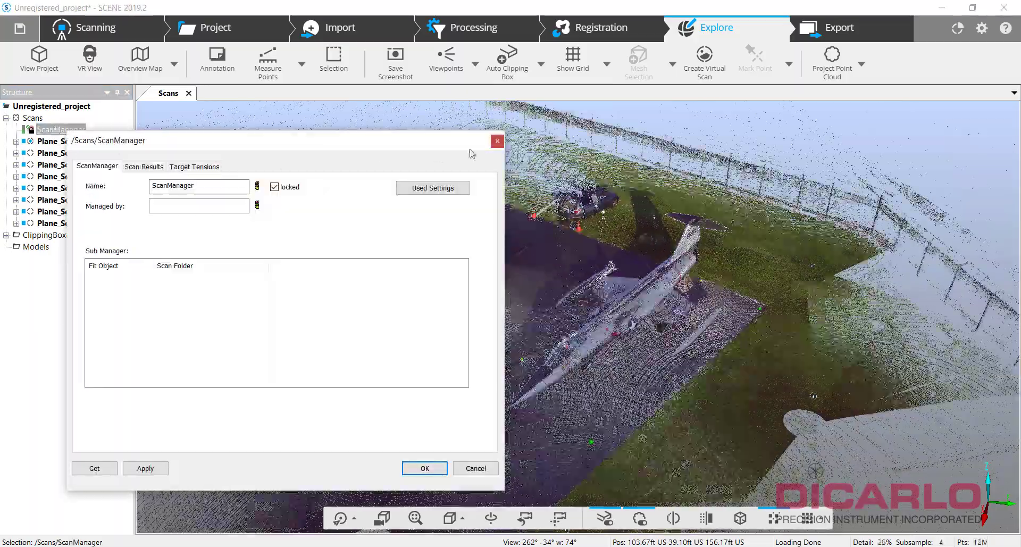
click(497, 140)
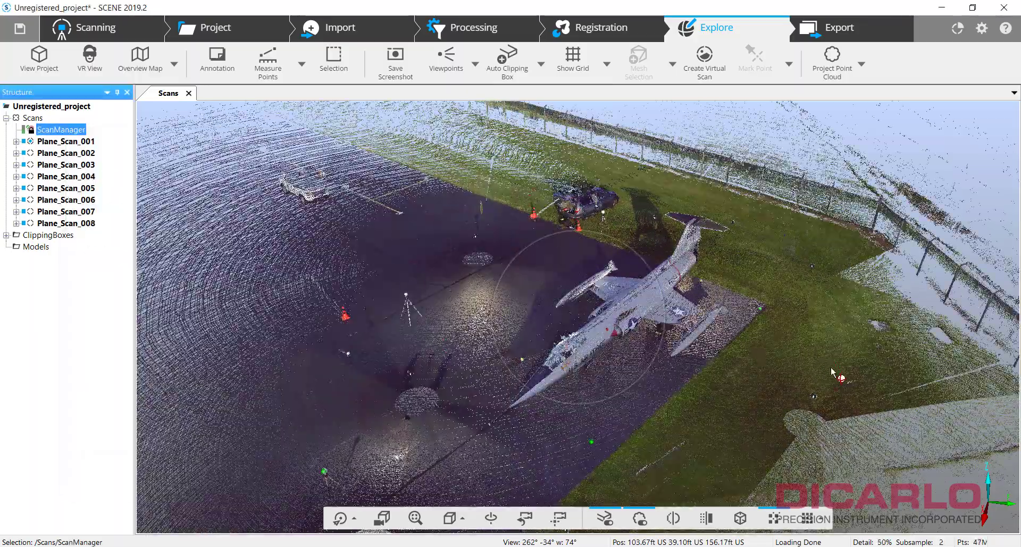
drag(839, 375, 952, 337)
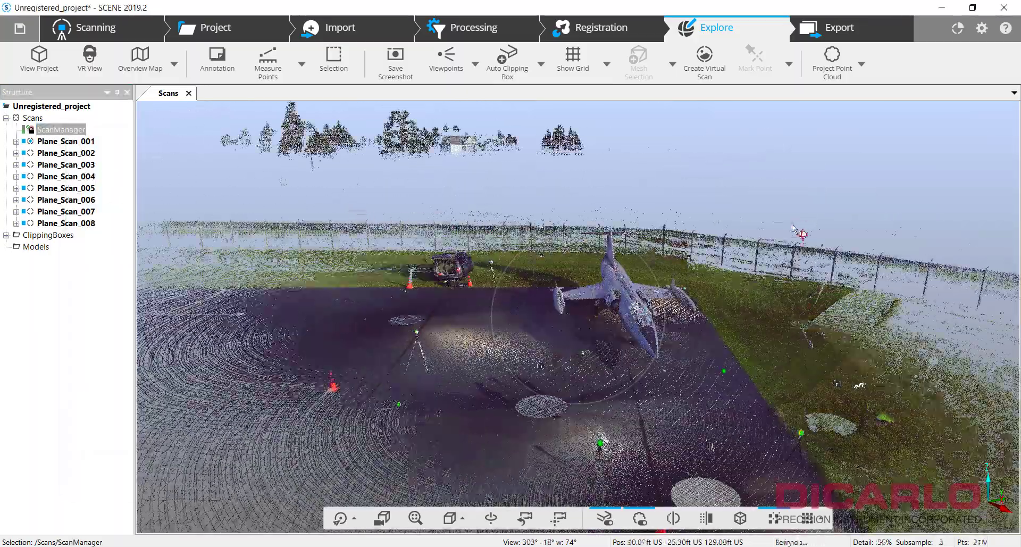
drag(788, 229, 429, 423)
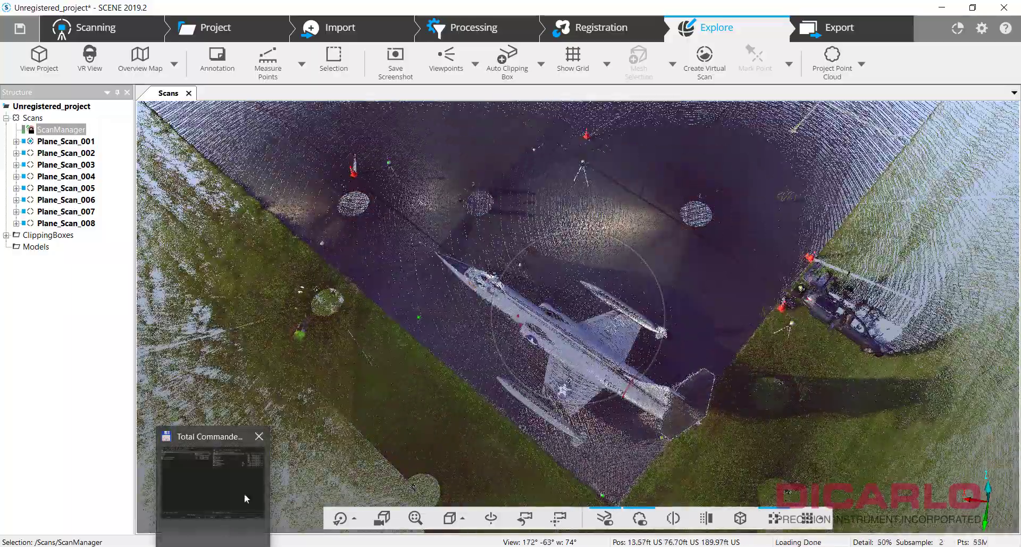
drag(400, 381, 667, 338)
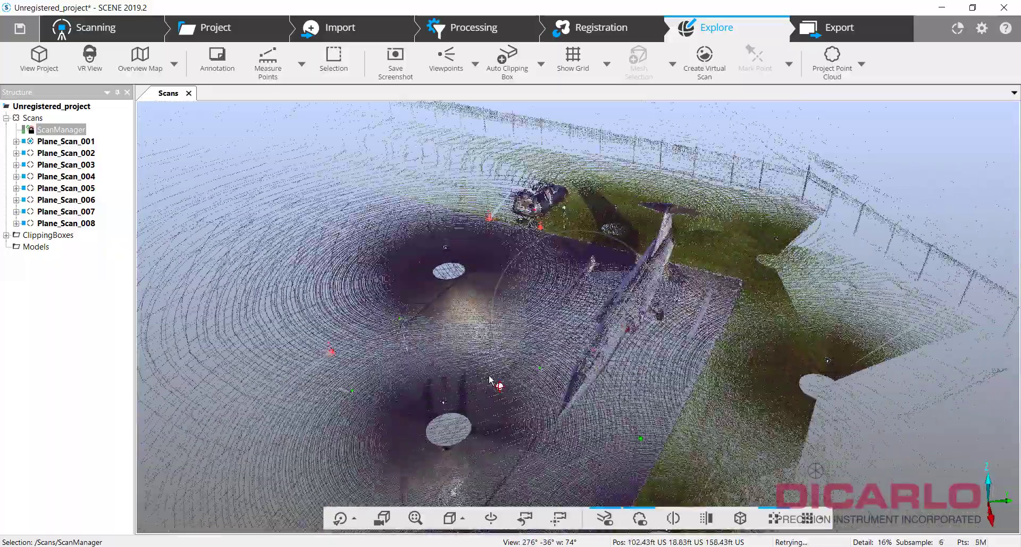
Step: Locate ProjectStructure.dat in C:\FARO Training\Unregistered_project\Revisions\1 in File Explorer
key(super+e)
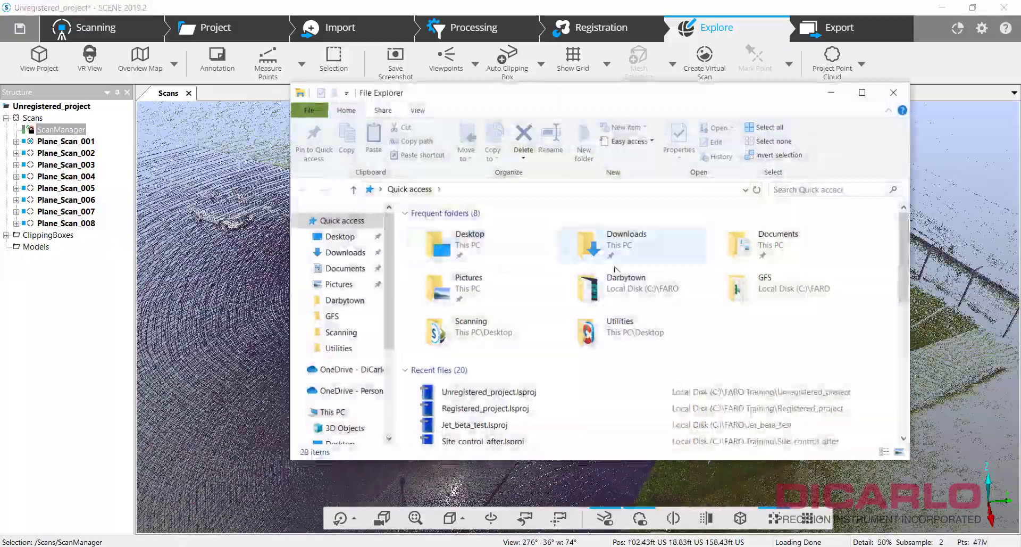
scroll(354, 395, down, 2)
scroll(357, 398, down, 2)
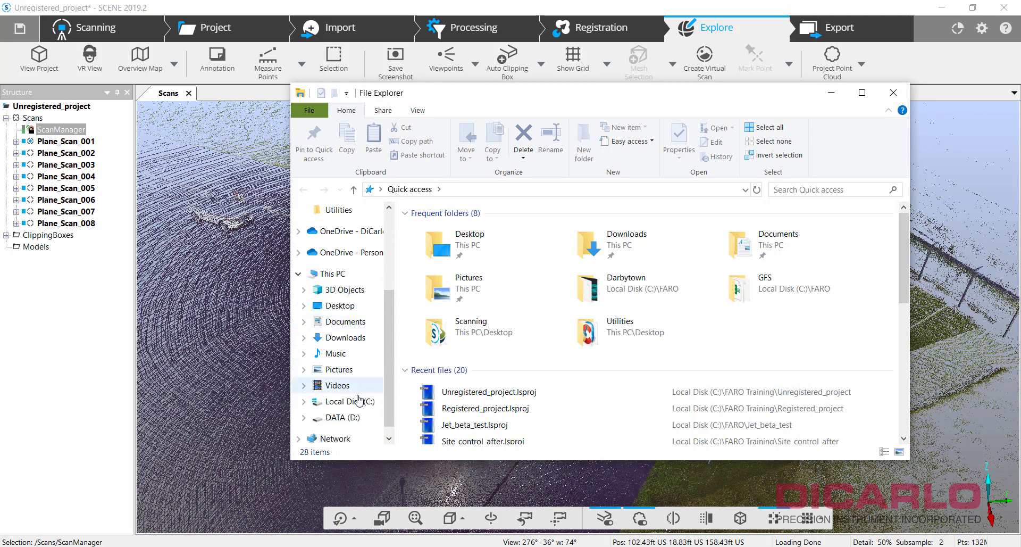
click(346, 402)
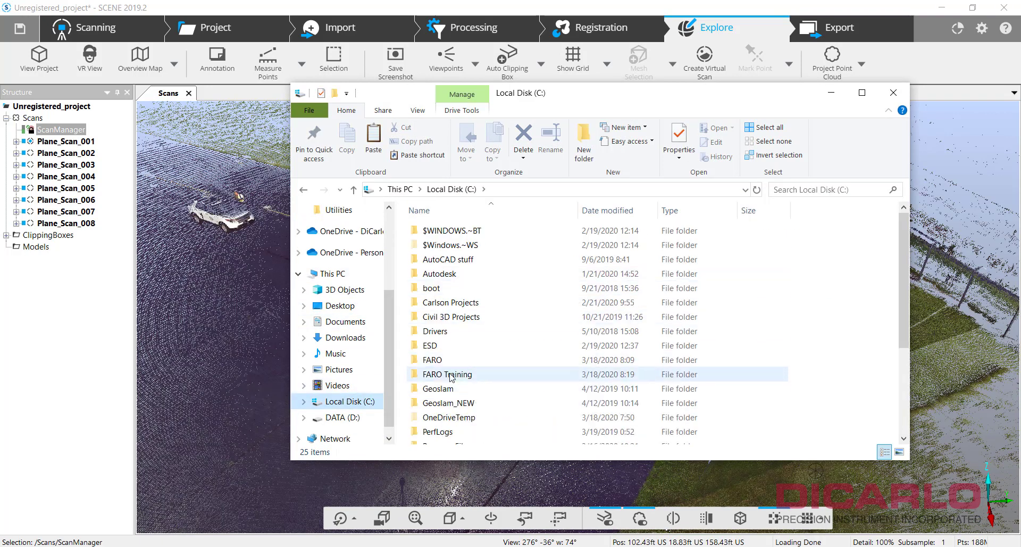
double_click(458, 317)
click(471, 260)
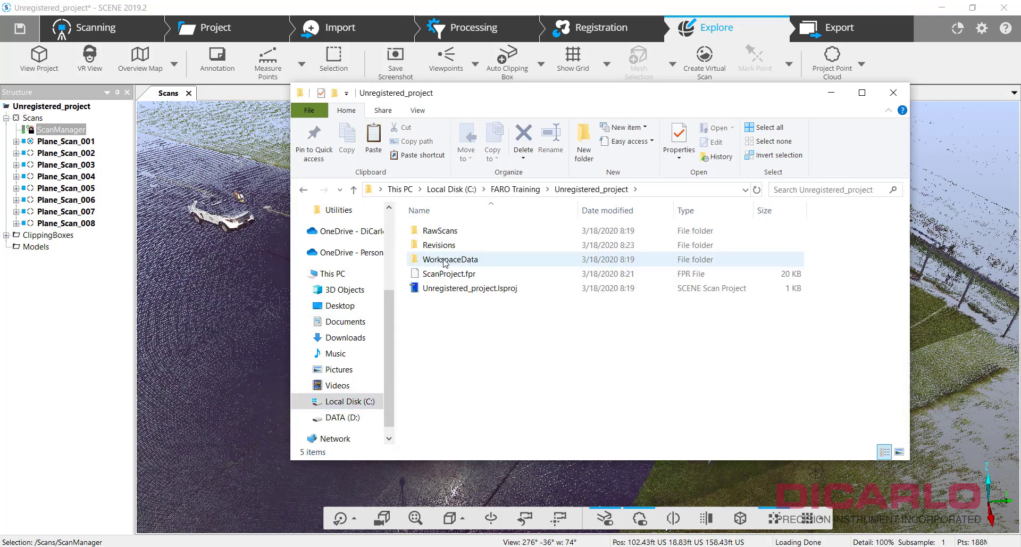
double_click(439, 245)
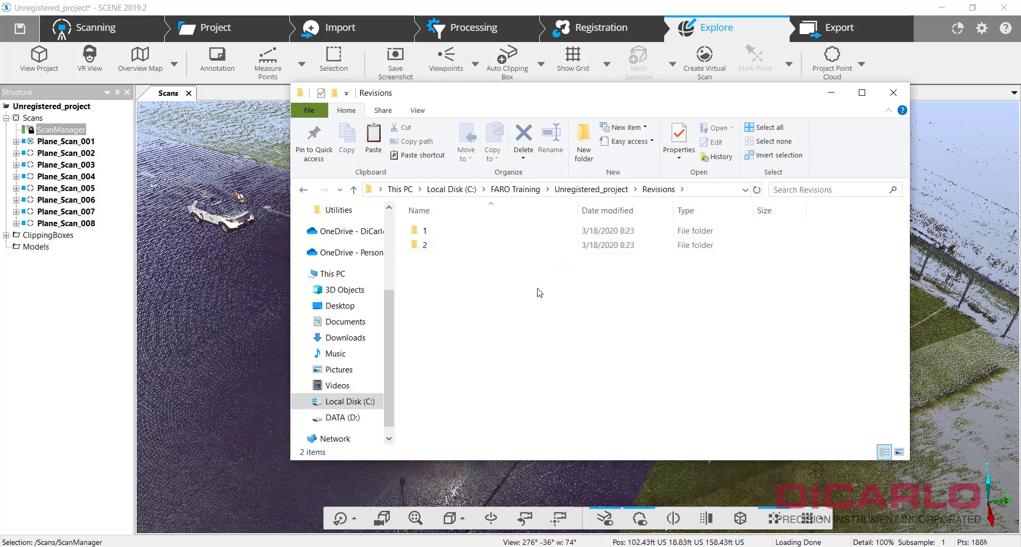
double_click(433, 232)
click(455, 331)
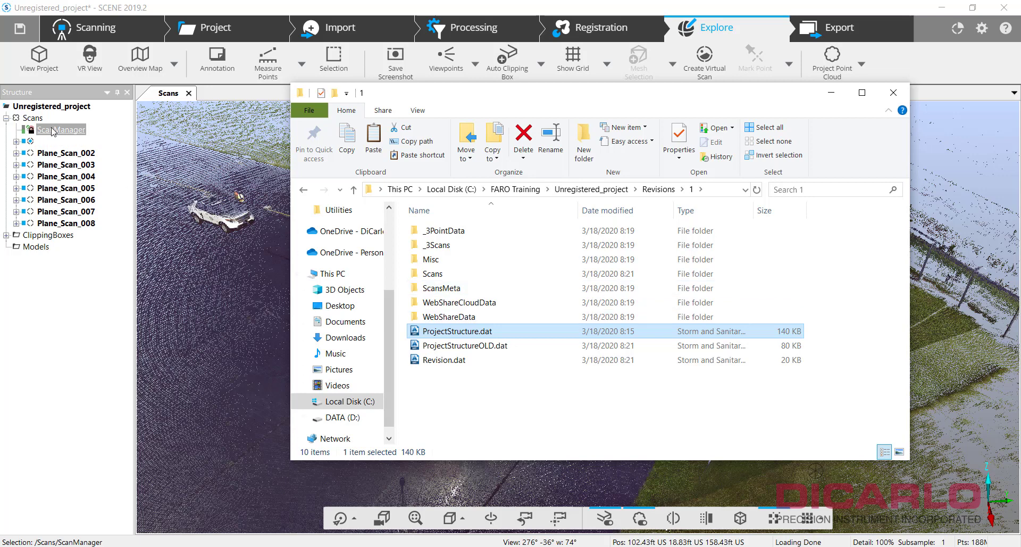
Step: Back in SCENE's scan tree, step down through the scans and return to Plane_Scan_001
click(66, 141)
key(Down)
key(Down)
key(Down)
key(Down)
key(Down)
key(Up)
key(Up)
key(Up)
key(Up)
key(Up)
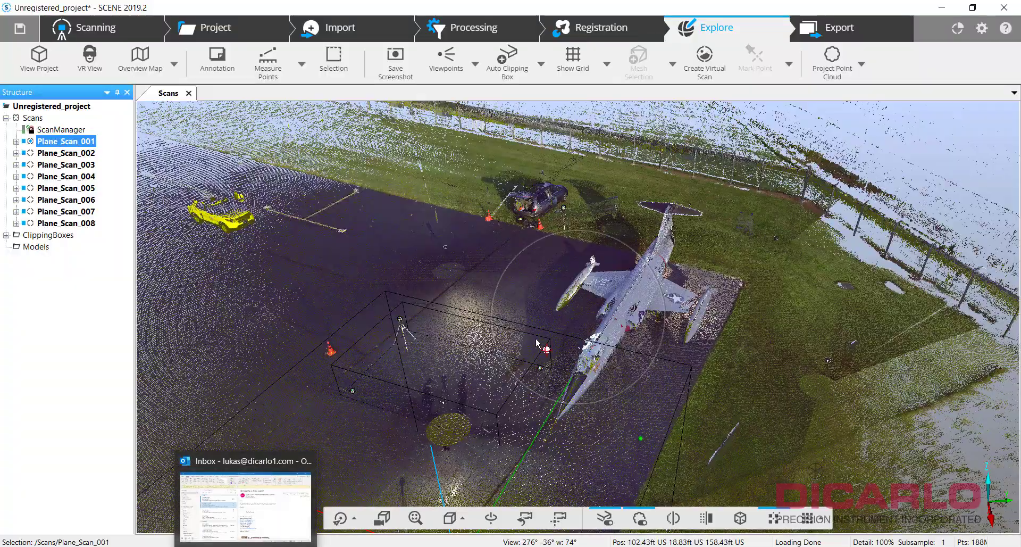
drag(380, 420, 782, 383)
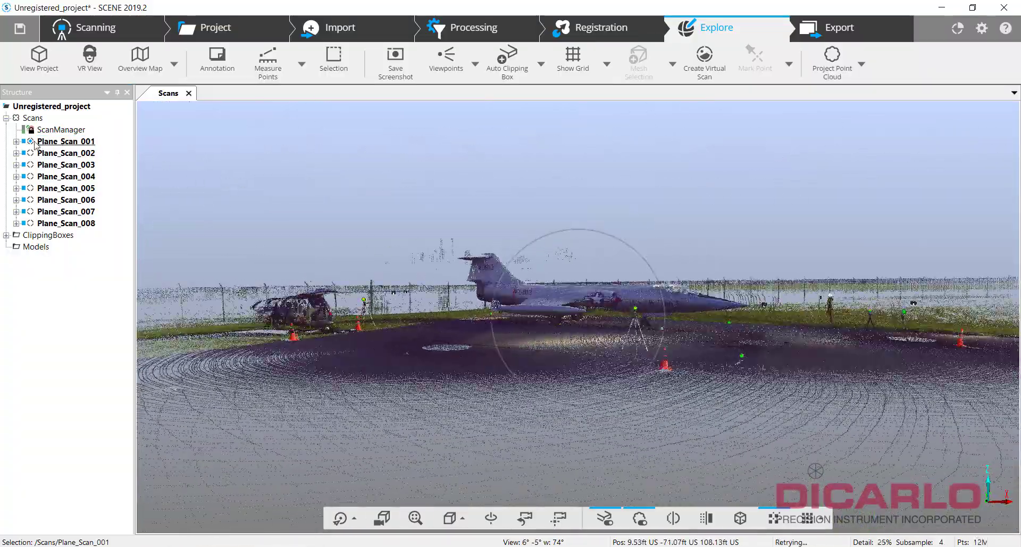
click(16, 141)
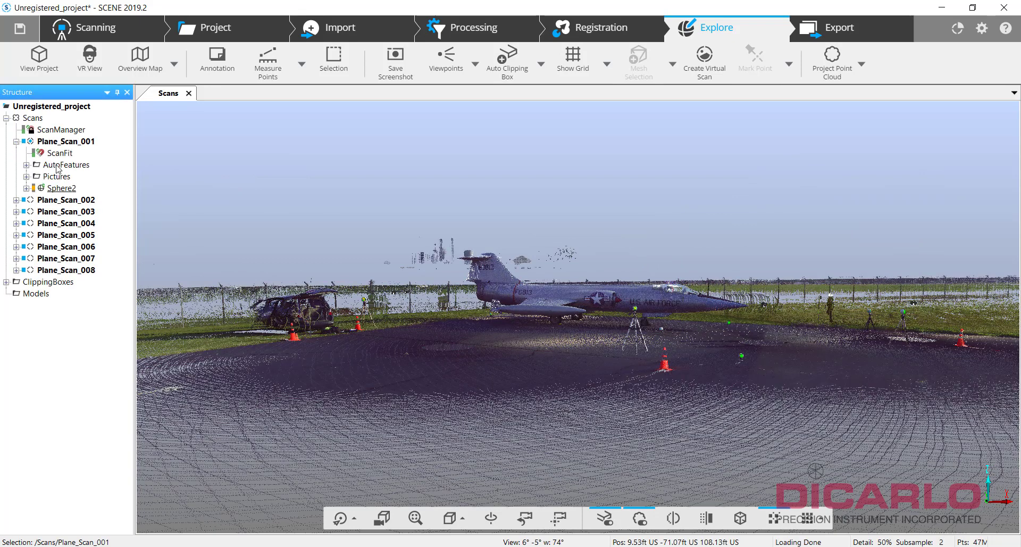
click(16, 200)
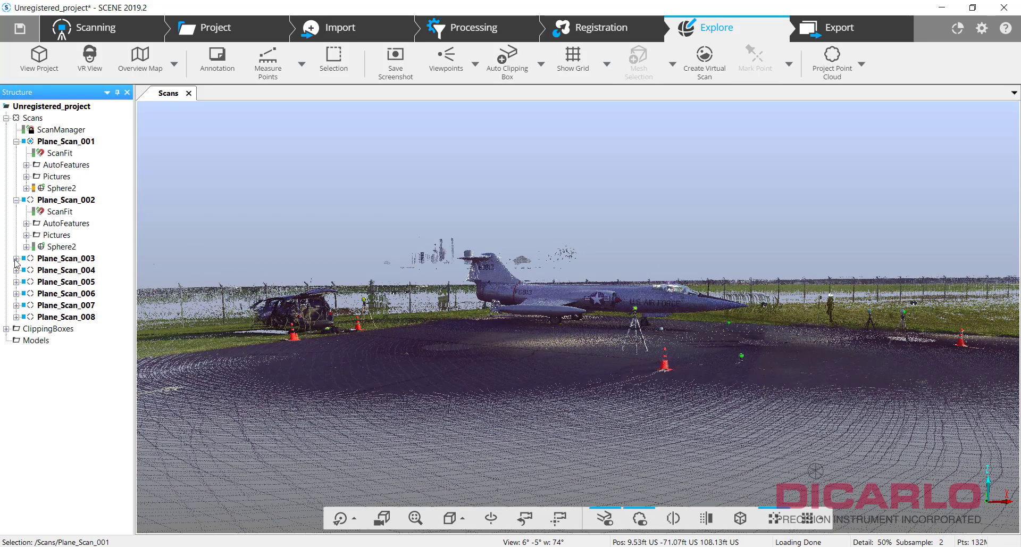
click(16, 258)
click(16, 317)
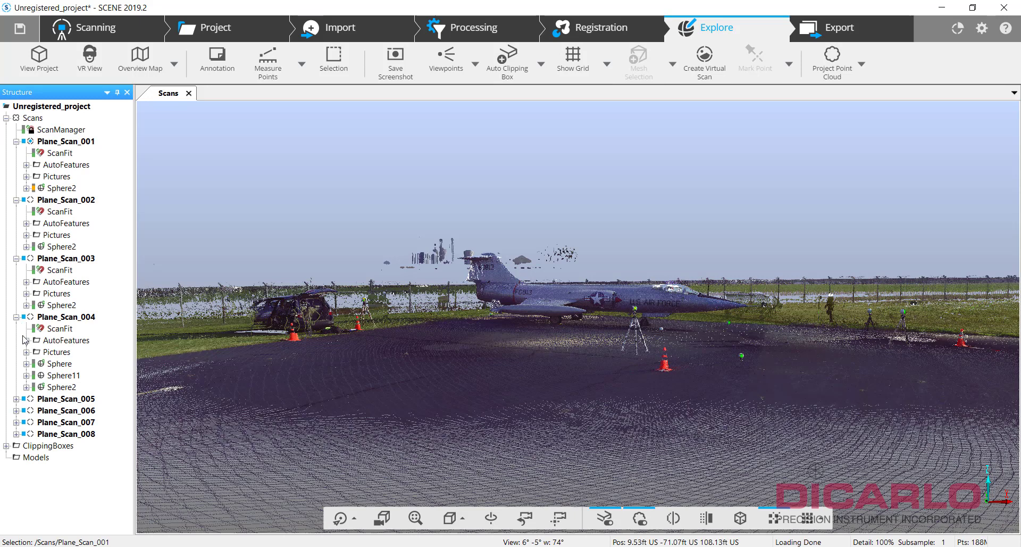
click(16, 399)
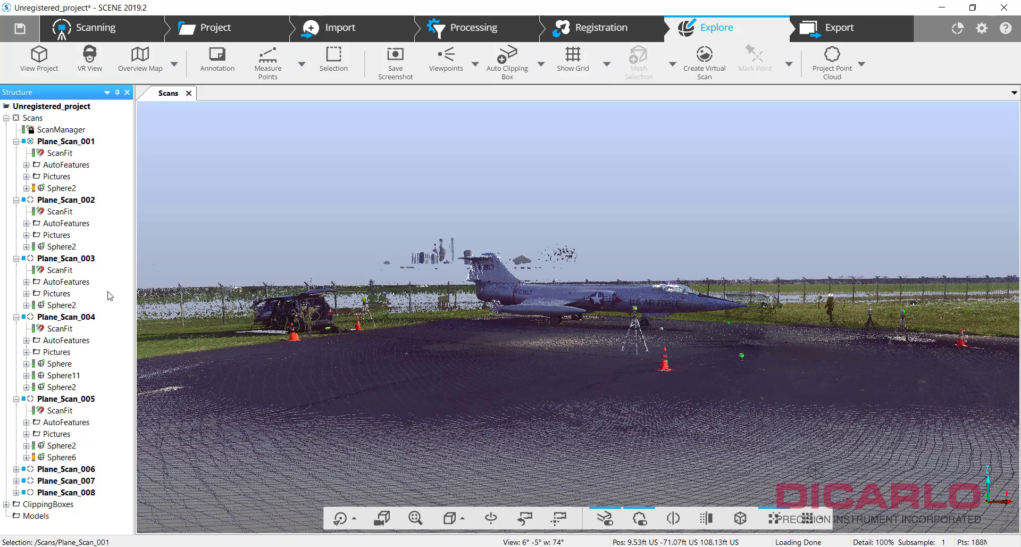
click(16, 141)
click(16, 153)
click(16, 164)
click(15, 176)
click(16, 187)
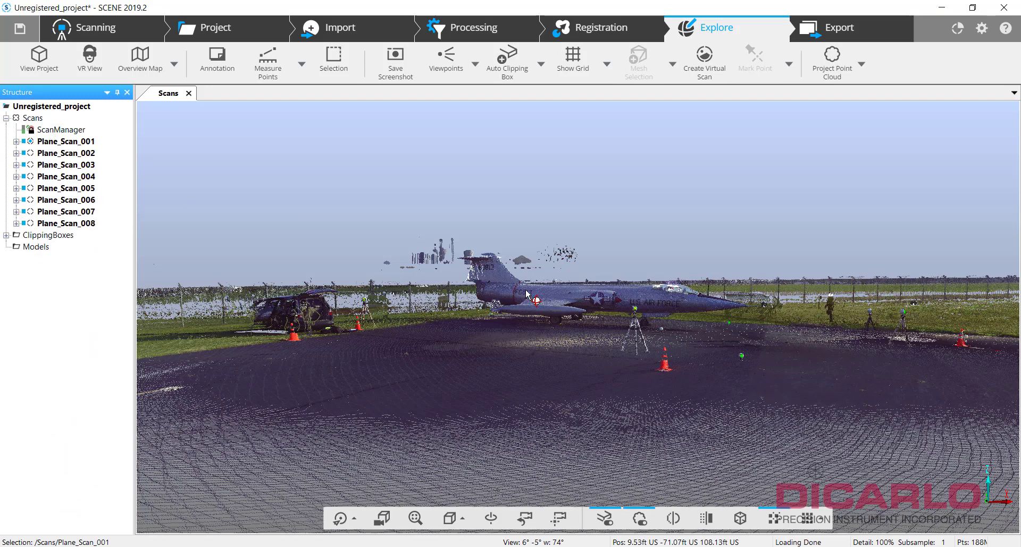
drag(910, 328, 760, 368)
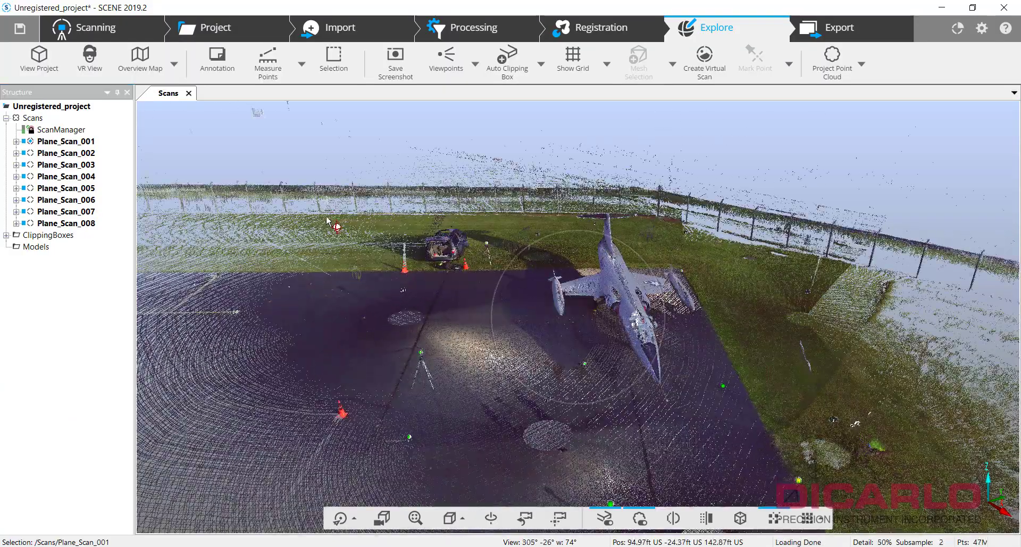